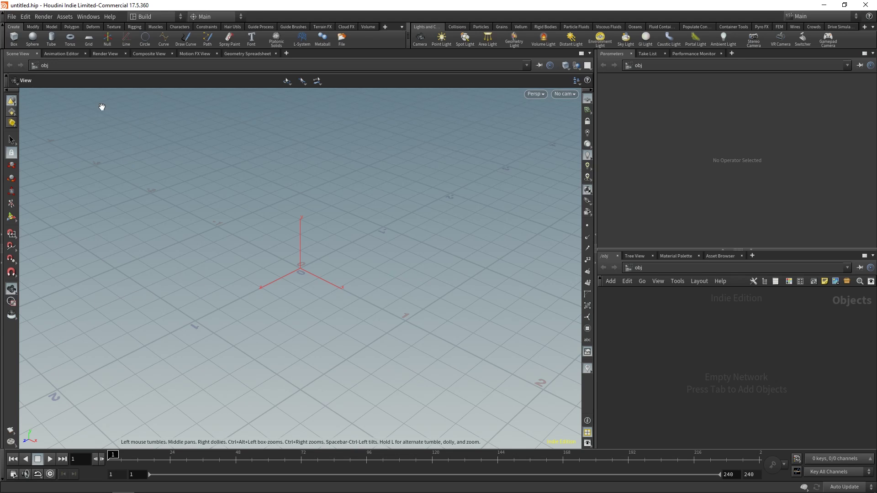
pyautogui.click(62, 53)
pyautogui.click(18, 53)
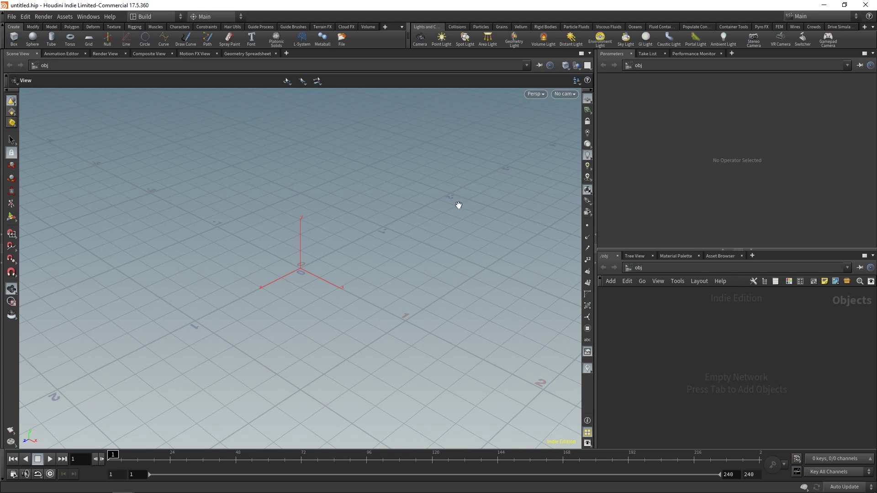
pyautogui.click(12, 191)
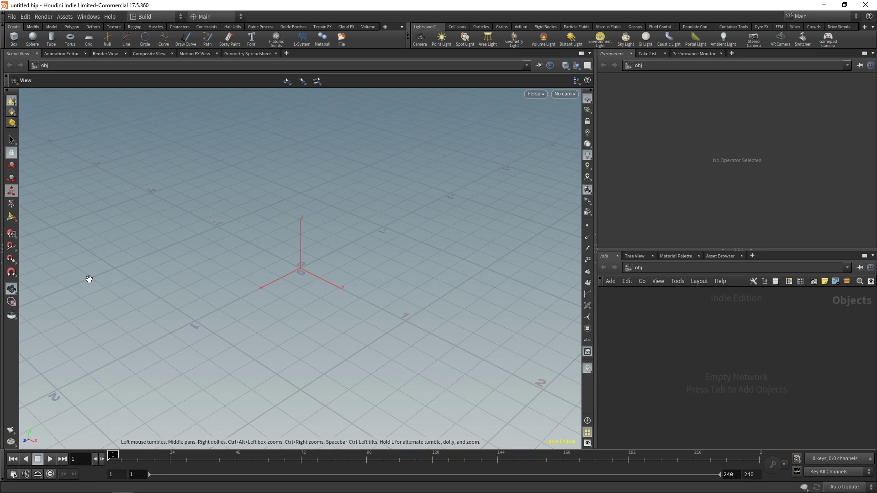
pyautogui.click(17, 290)
pyautogui.click(15, 289)
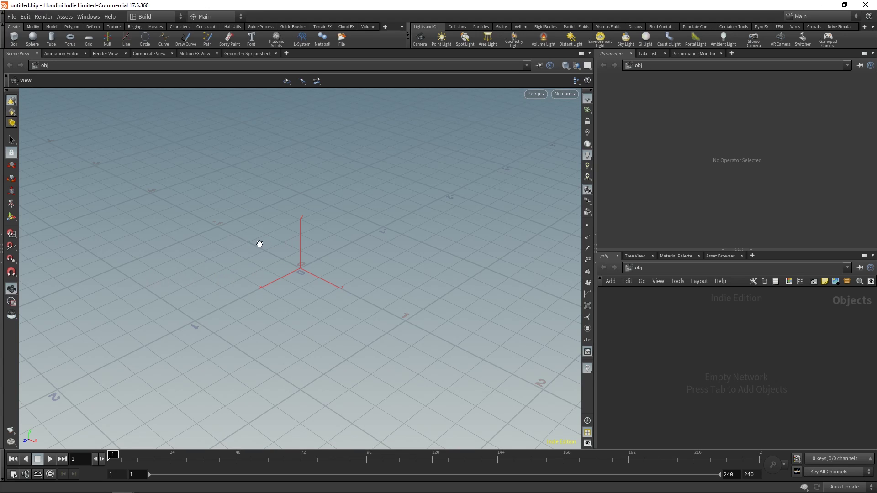
# Tumble, pan and zoom the empty perspective view, and reset it to the home position
pyautogui.moveTo(248, 266); pyautogui.dragTo(351, 176)
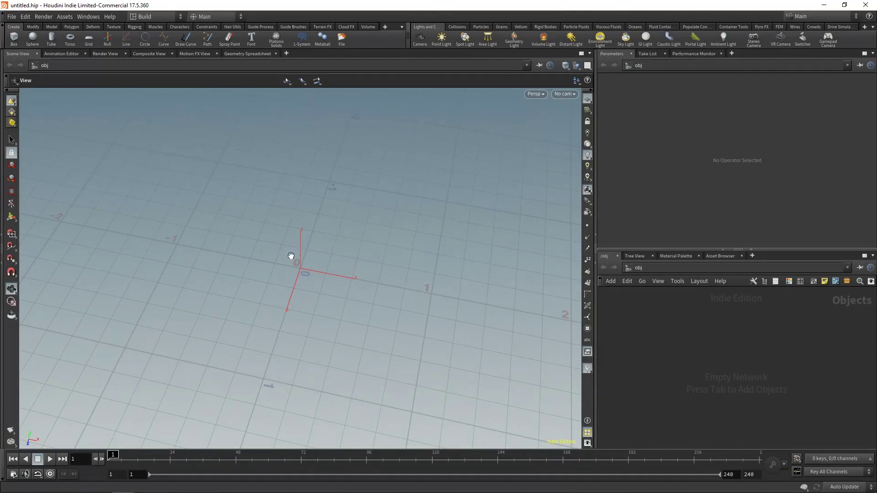
pyautogui.moveTo(260, 254); pyautogui.dragTo(205, 216)
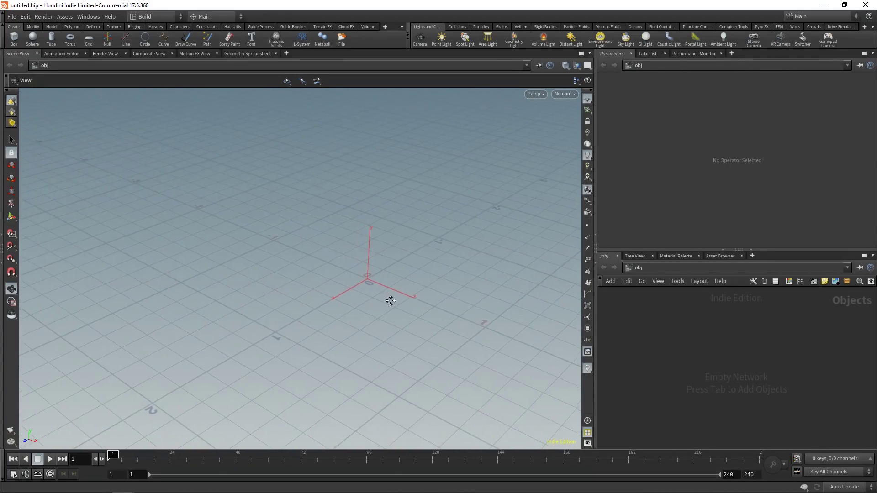
pyautogui.moveTo(499, 283); pyautogui.dragTo(249, 280, button='middle')
pyautogui.moveTo(266, 446); pyautogui.dragTo(282, 377, button='middle')
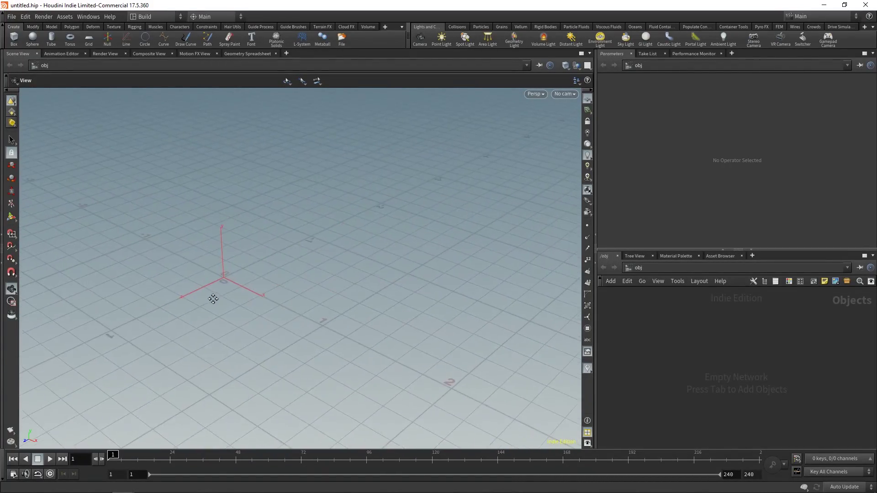
pyautogui.moveTo(212, 299); pyautogui.dragTo(296, 257, button='middle')
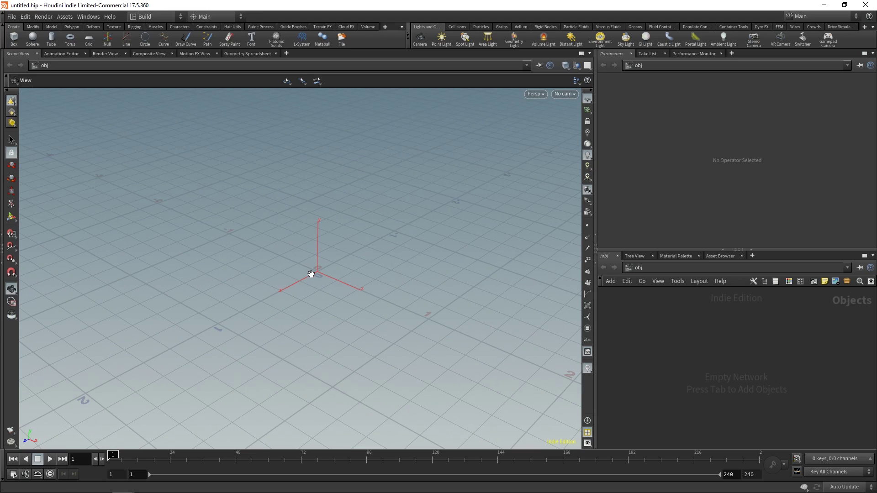
pyautogui.moveTo(324, 270)
pyautogui.mouseDown(button='right')
pyautogui.moveTo(309, 168)
pyautogui.moveTo(316, 285)
pyautogui.mouseUp(button='right')
pyautogui.moveTo(315, 286); pyautogui.dragTo(367, 161)
pyautogui.press('h')
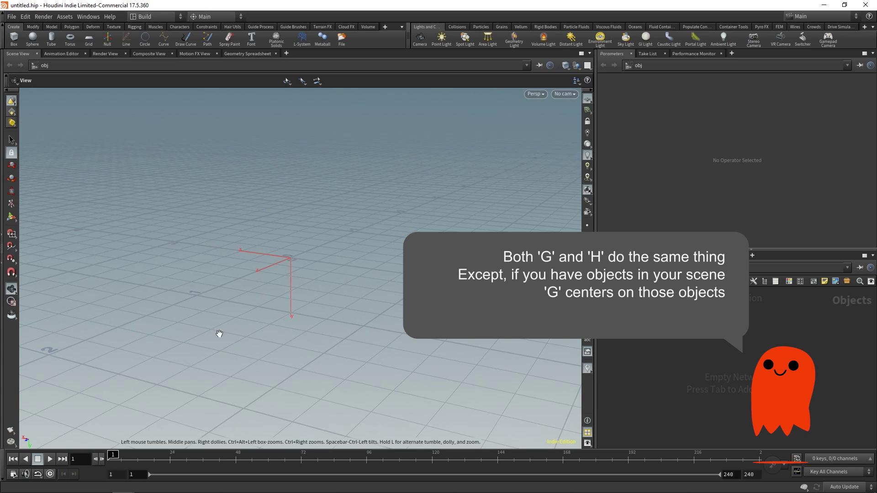
pyautogui.press('g')
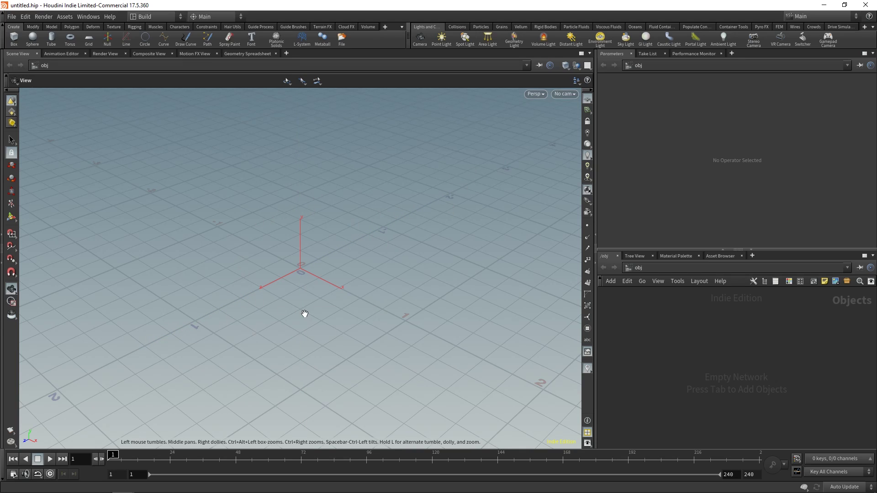
# Activate the Show Handle tool and try box selections in the empty scene, including its selection options
pyautogui.click(13, 220)
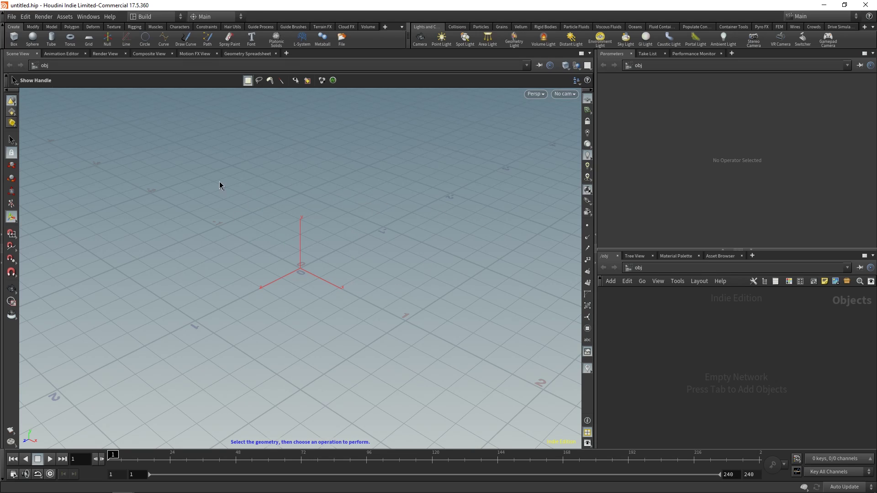
pyautogui.moveTo(202, 190); pyautogui.dragTo(286, 274)
pyautogui.moveTo(326, 215); pyautogui.dragTo(213, 315)
pyautogui.moveTo(230, 188); pyautogui.dragTo(308, 254)
pyautogui.moveTo(275, 211); pyautogui.dragTo(373, 292)
pyautogui.rightClick(293, 221)
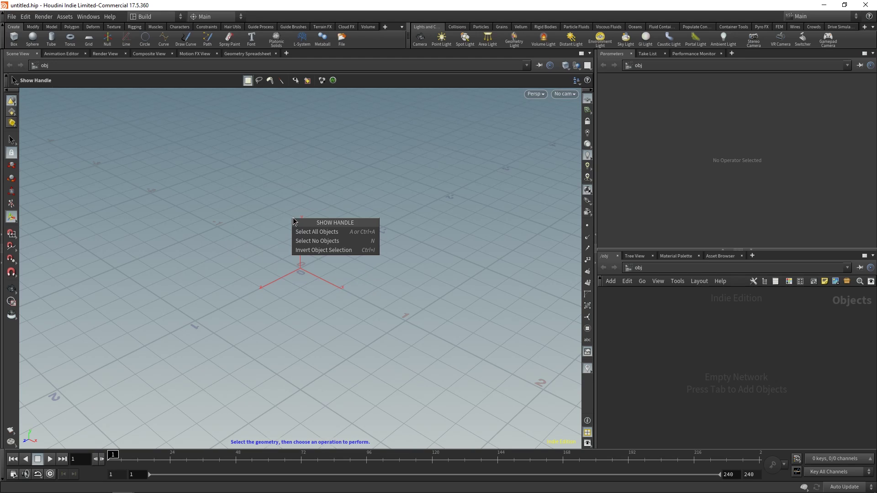
pyautogui.click(275, 238)
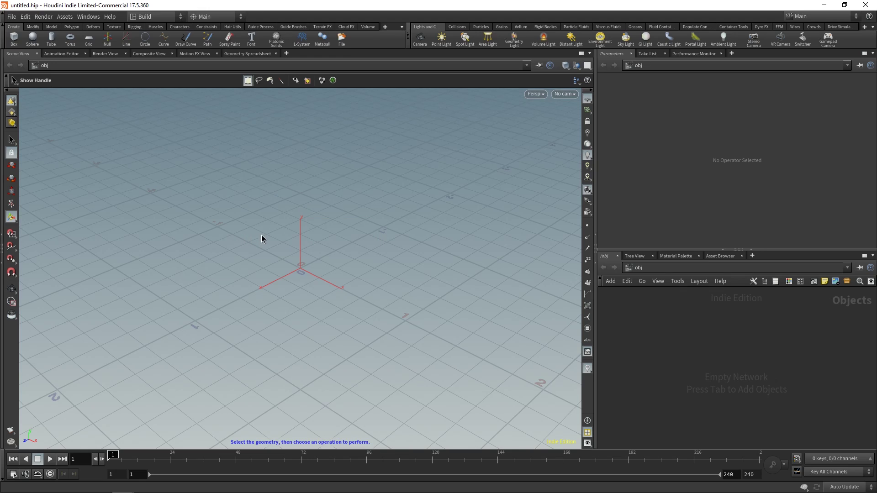
# Alternate between the View and Show Handle tools, reset the tumbled view to home and finish in the View tool
pyautogui.press('Escape')
pyautogui.moveTo(292, 264)
pyautogui.mouseDown()
pyautogui.moveTo(324, 192)
pyautogui.moveTo(319, 288)
pyautogui.moveTo(281, 247)
pyautogui.moveTo(370, 276)
pyautogui.moveTo(278, 275)
pyautogui.moveTo(311, 192)
pyautogui.moveTo(300, 359)
pyautogui.moveTo(280, 276)
pyautogui.moveTo(337, 225)
pyautogui.moveTo(320, 286)
pyautogui.moveTo(264, 256)
pyautogui.moveTo(297, 212)
pyautogui.moveTo(286, 271)
pyautogui.moveTo(284, 176)
pyautogui.moveTo(306, 358)
pyautogui.moveTo(286, 259)
pyautogui.mouseUp()
pyautogui.press('Return')
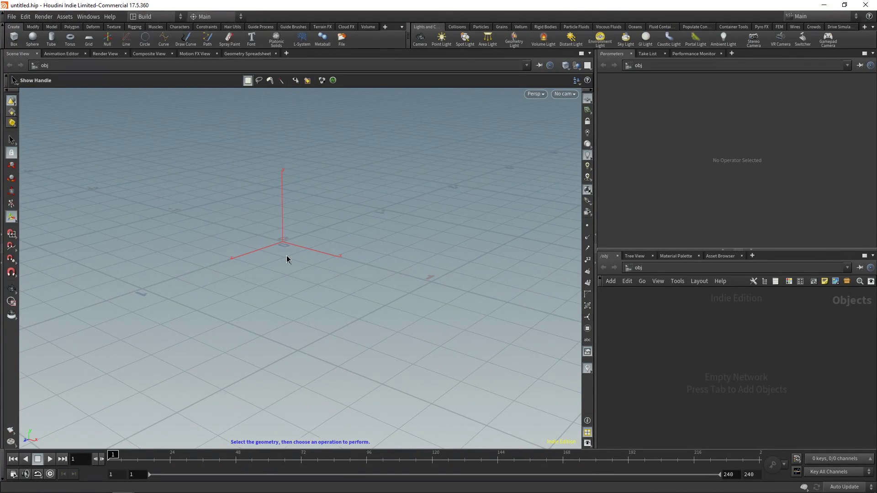
pyautogui.press('Escape')
pyautogui.press('g')
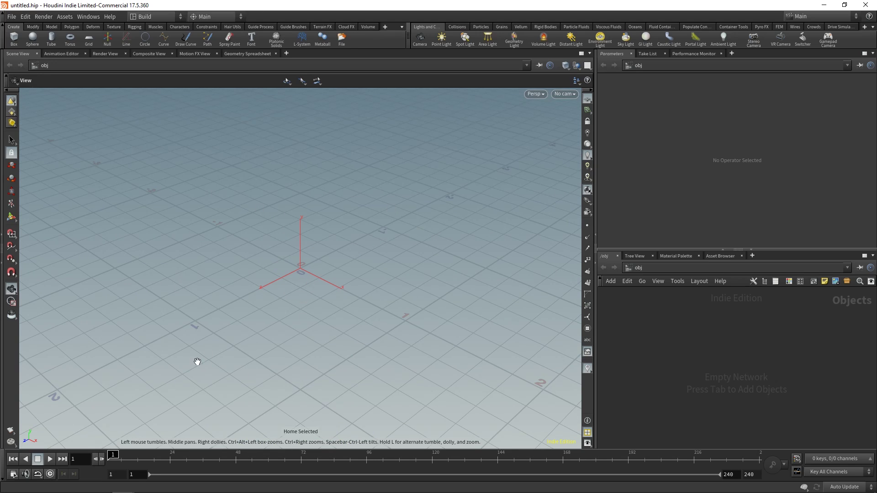
pyautogui.press('Return')
pyautogui.press('Escape')
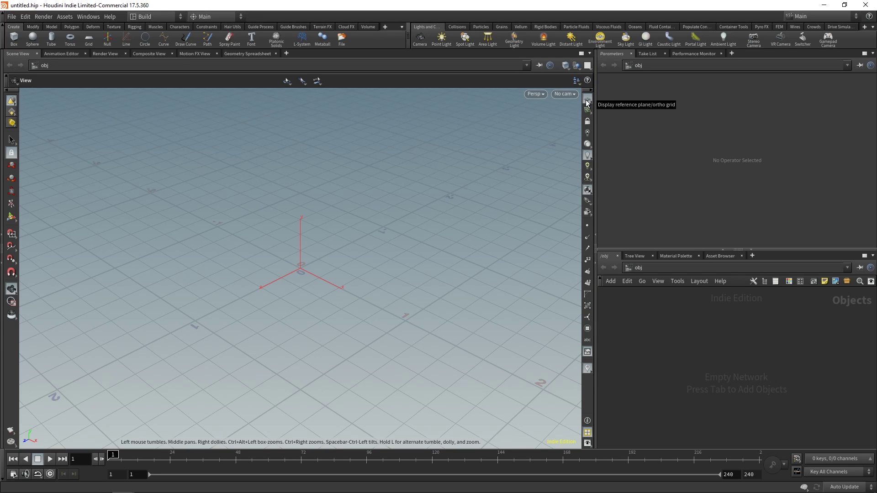
# Hide and redisplay the viewport's reference grid, and look through the camera options
pyautogui.click(588, 102)
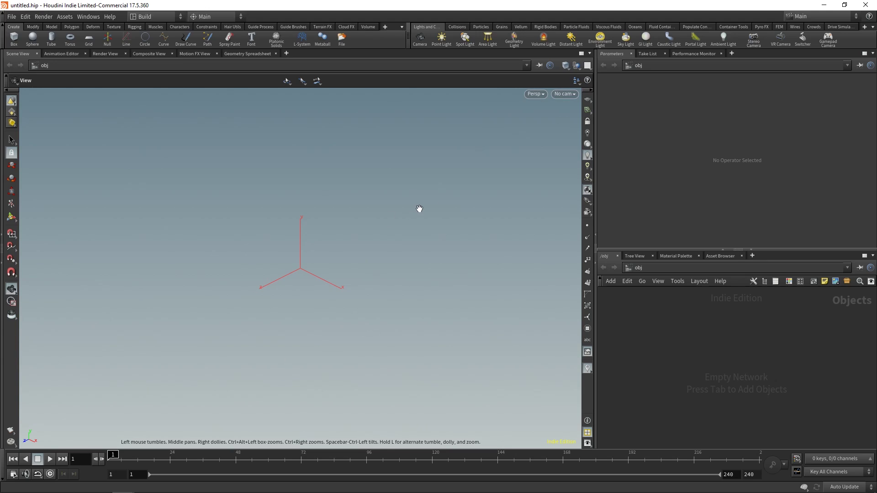
pyautogui.click(588, 100)
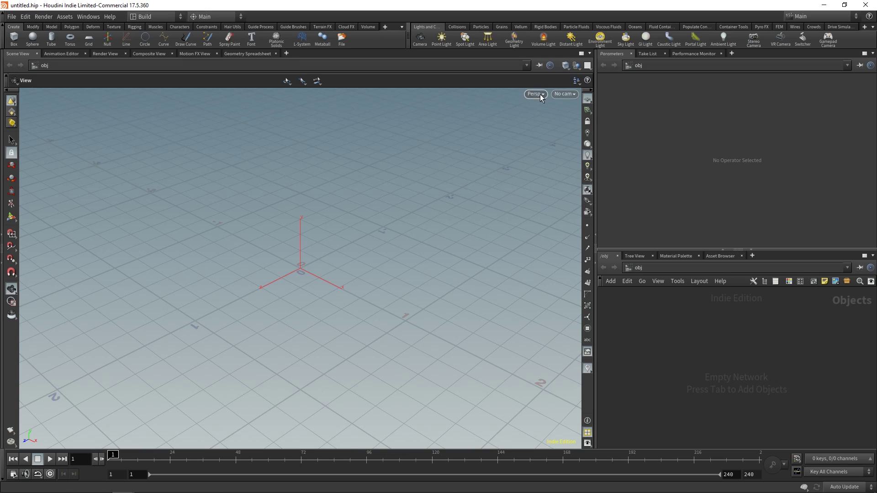
pyautogui.click(565, 94)
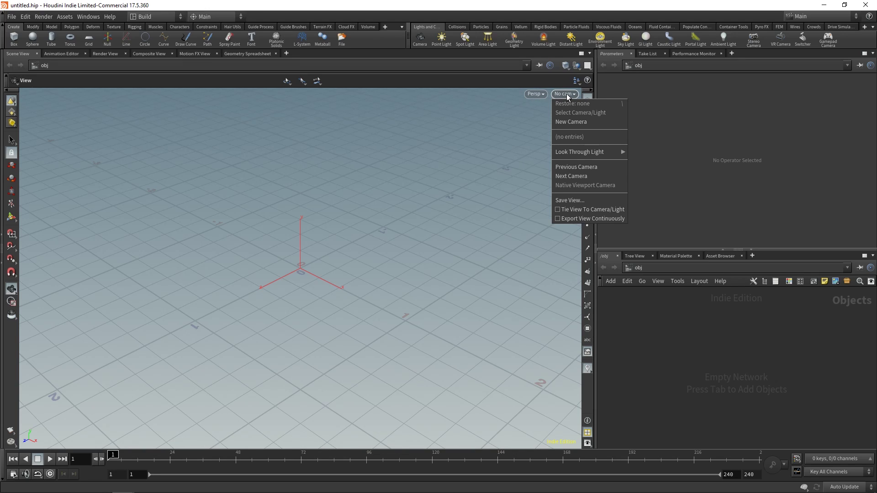
pyautogui.click(566, 93)
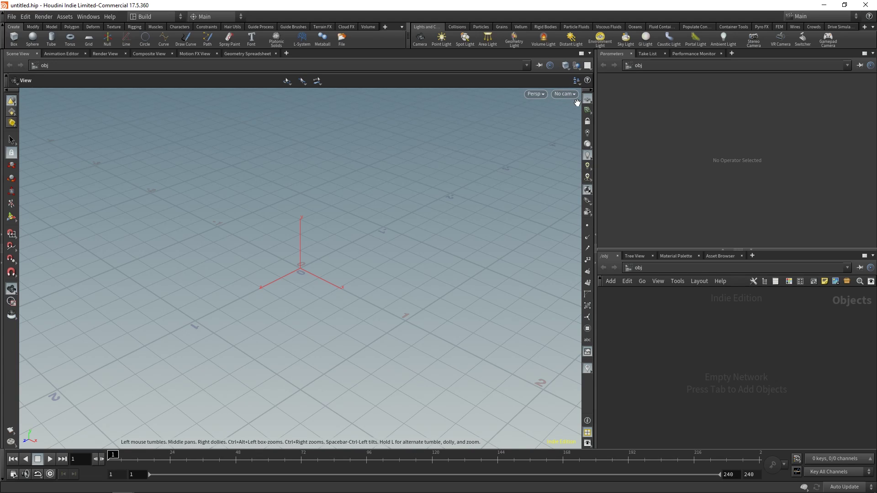
# Cycle the viewport through the Perspective, Top, Front, Right and UV views, and return to Perspective
pyautogui.click(538, 95)
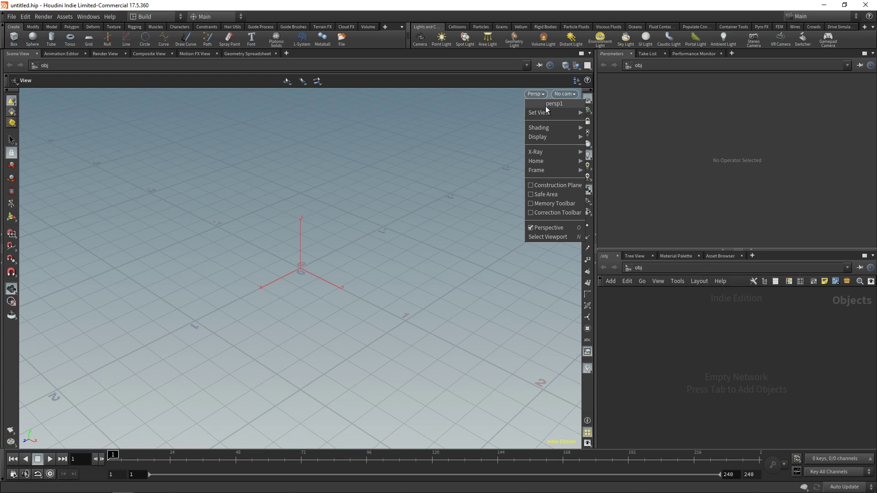
pyautogui.moveTo(547, 114)
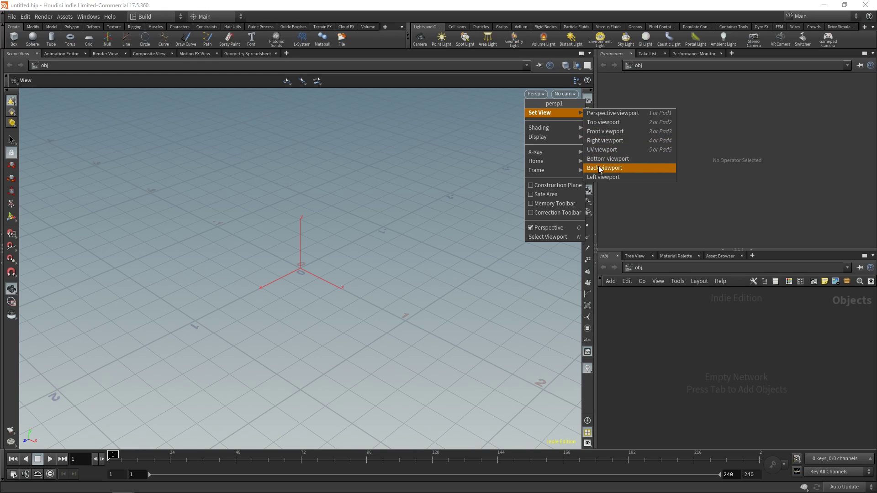
pyautogui.click(619, 113)
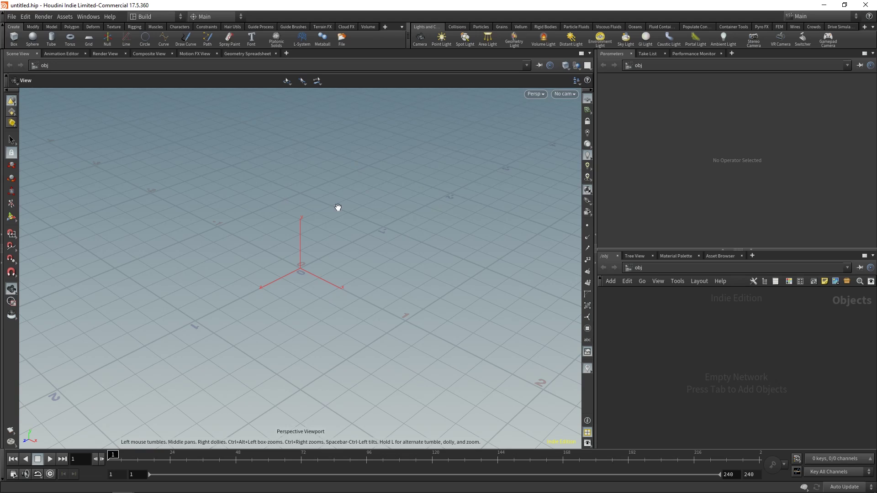
pyautogui.hotkey('space', '2')
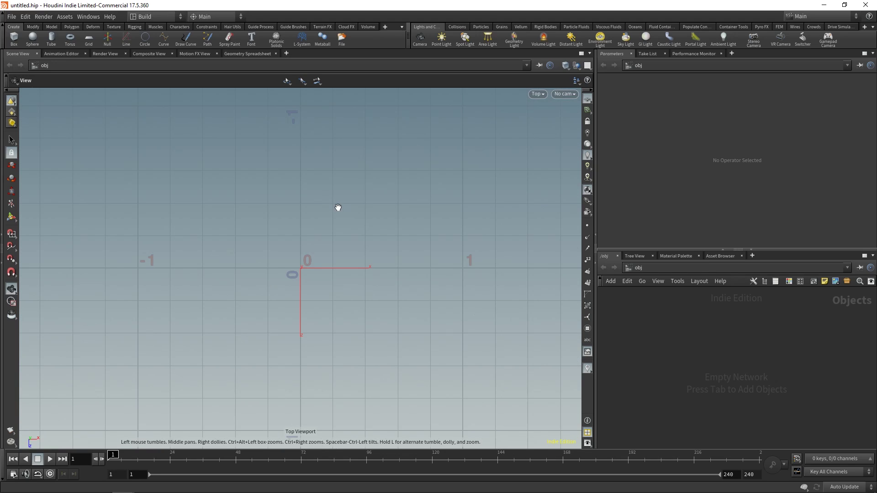
pyautogui.hotkey('space', '3')
pyautogui.hotkey('space', '4')
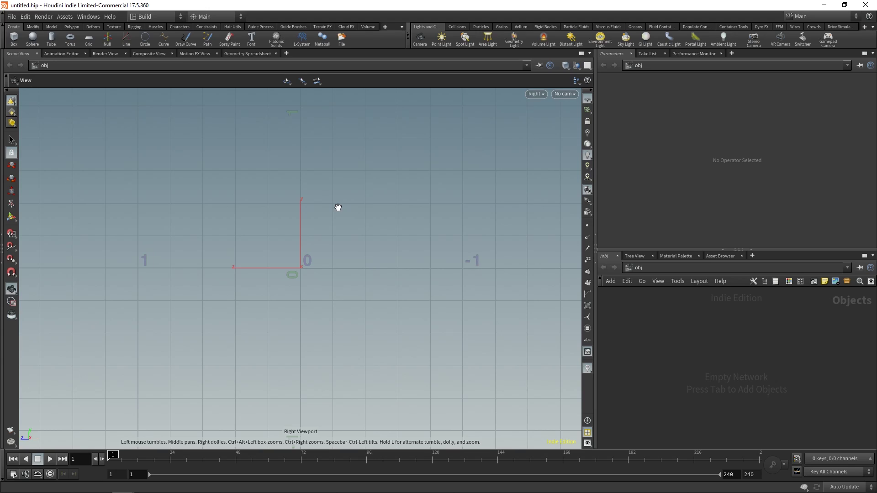
pyautogui.hotkey('space', '5')
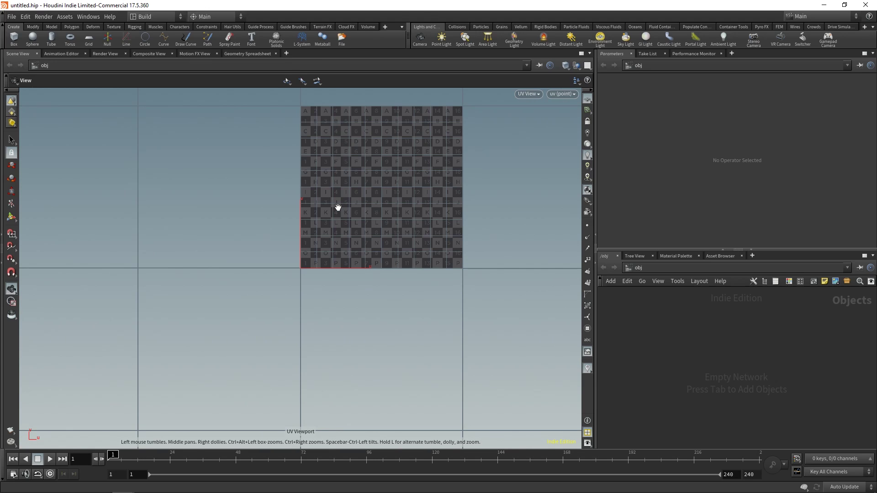
pyautogui.hotkey('space', '1')
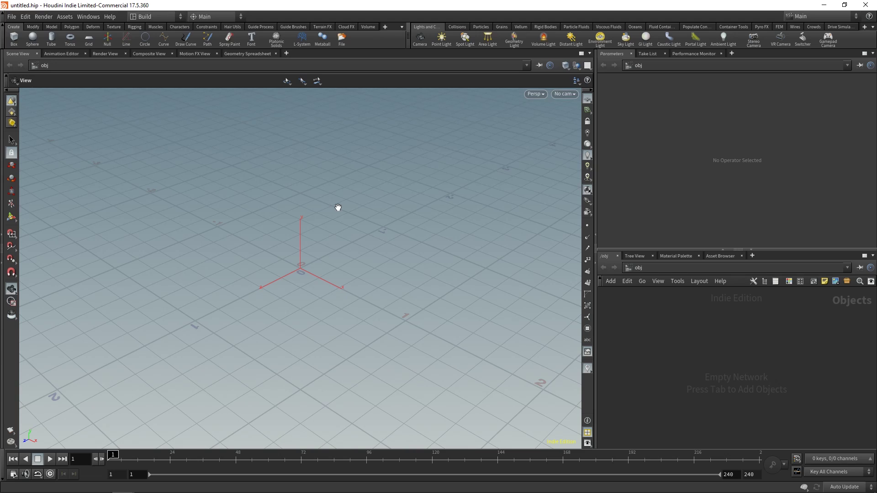
# Flip the viewport to the Bottom, Back and Left views, and return to Perspective
pyautogui.hotkey('space', '2')
pyautogui.hotkey('space', '2')
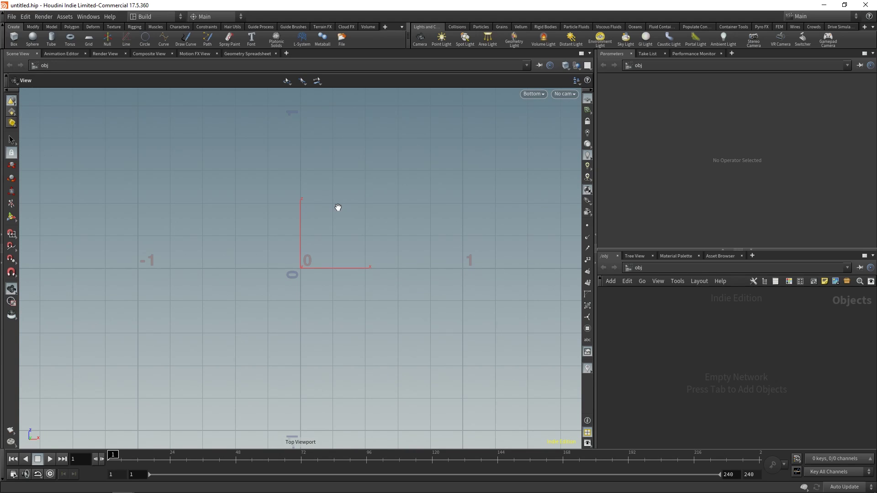
pyautogui.hotkey('space', '3')
pyautogui.hotkey('space', '3')
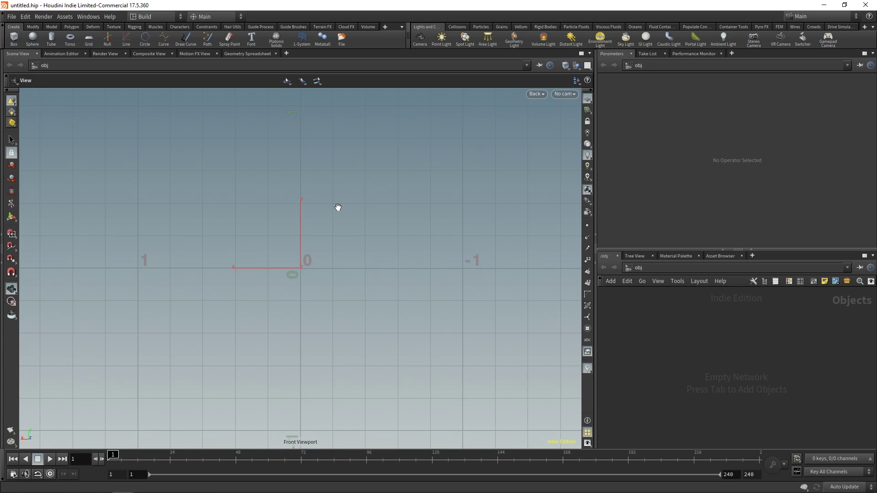
pyautogui.hotkey('space', '4')
pyautogui.hotkey('space', '4')
pyautogui.hotkey('space', '1')
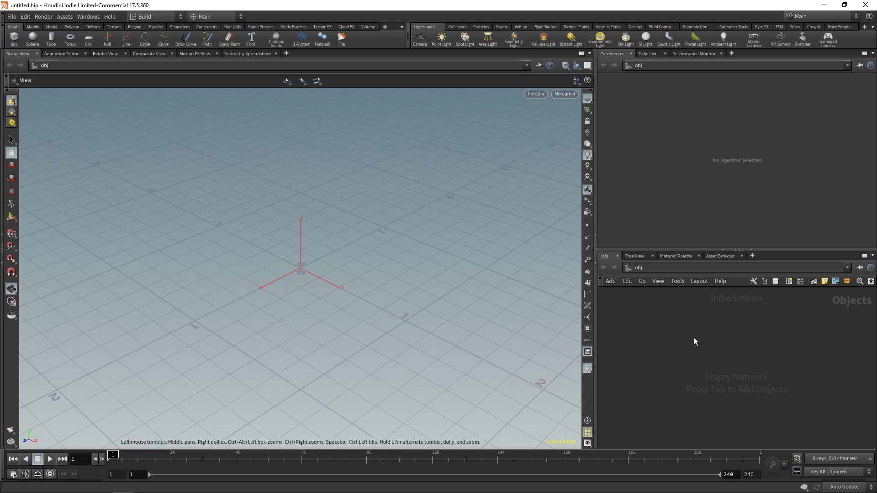
# Visit the img, ch, mat, out and shop networks one by one in the network editor
pyautogui.click(648, 269)
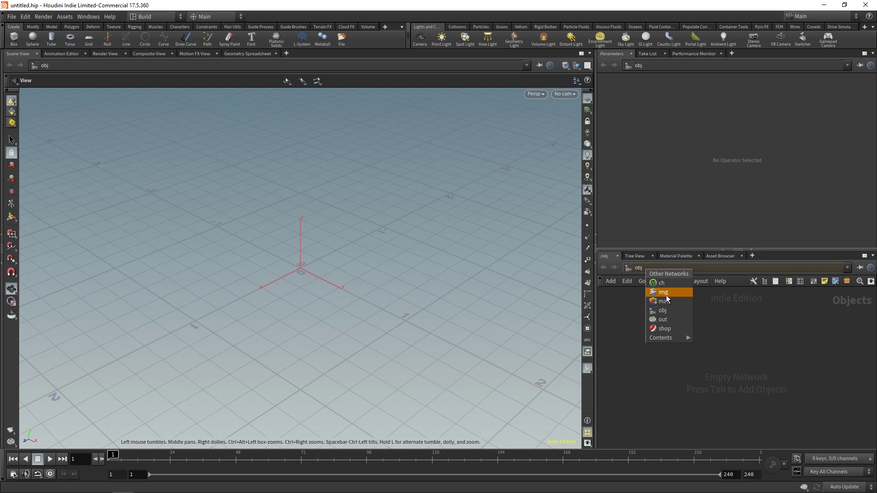
pyautogui.press('Escape')
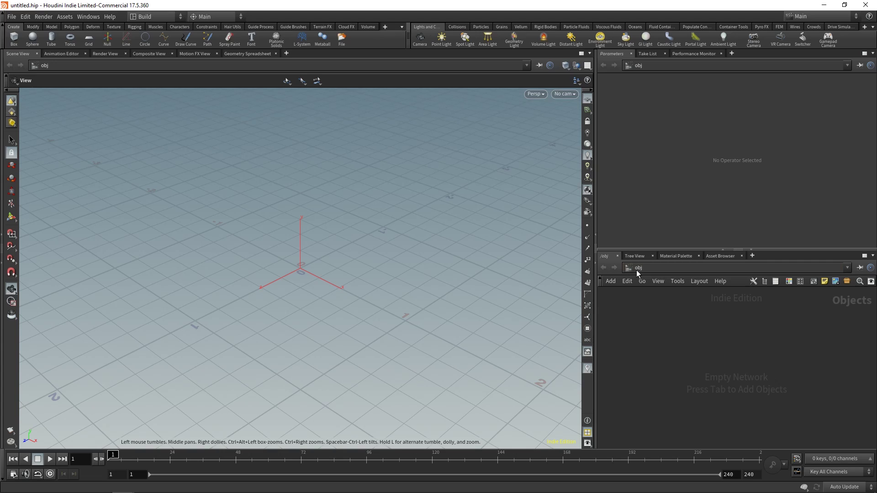
pyautogui.click(814, 270)
pyautogui.click(828, 289)
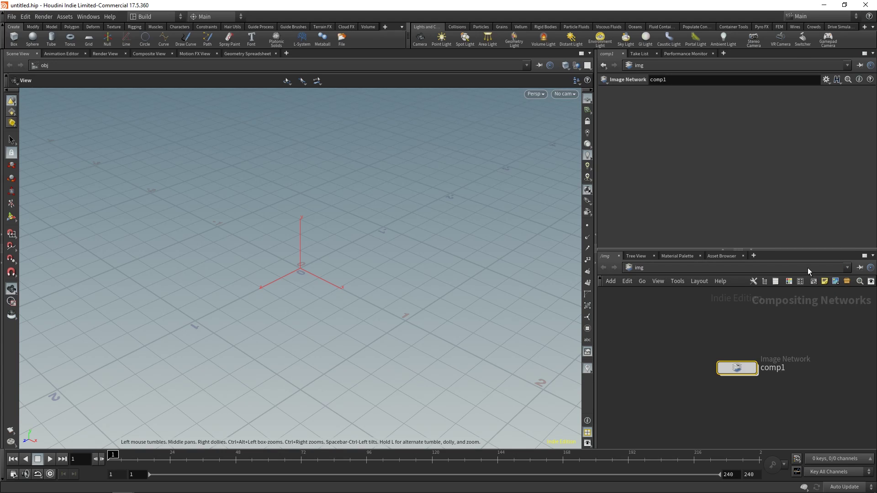
pyautogui.click(808, 268)
pyautogui.click(822, 285)
pyautogui.click(804, 268)
pyautogui.click(805, 283)
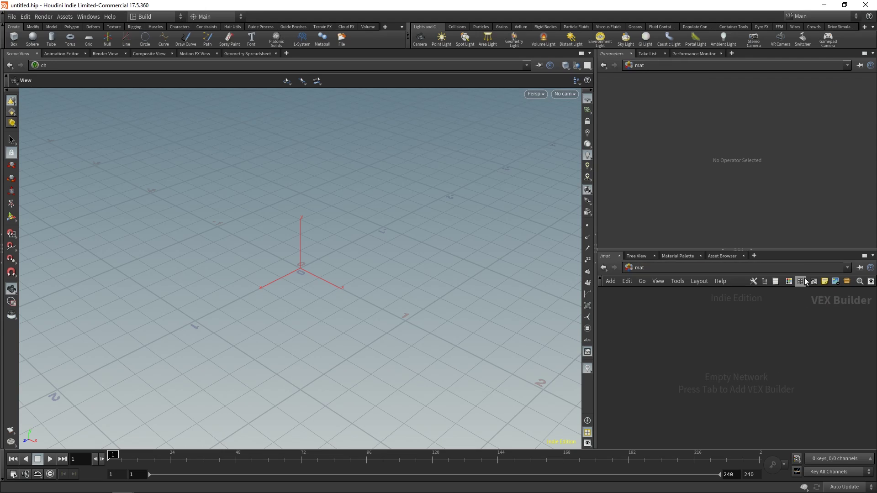
pyautogui.click(804, 268)
pyautogui.click(818, 319)
pyautogui.click(785, 270)
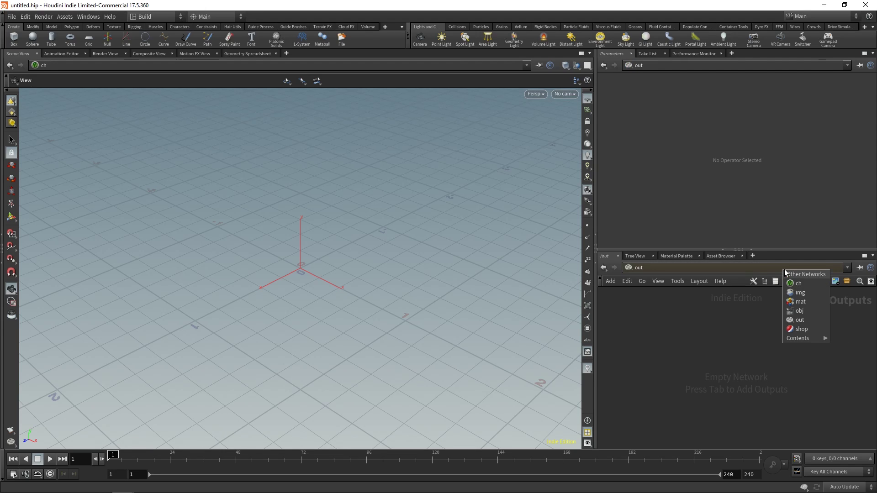
pyautogui.click(803, 329)
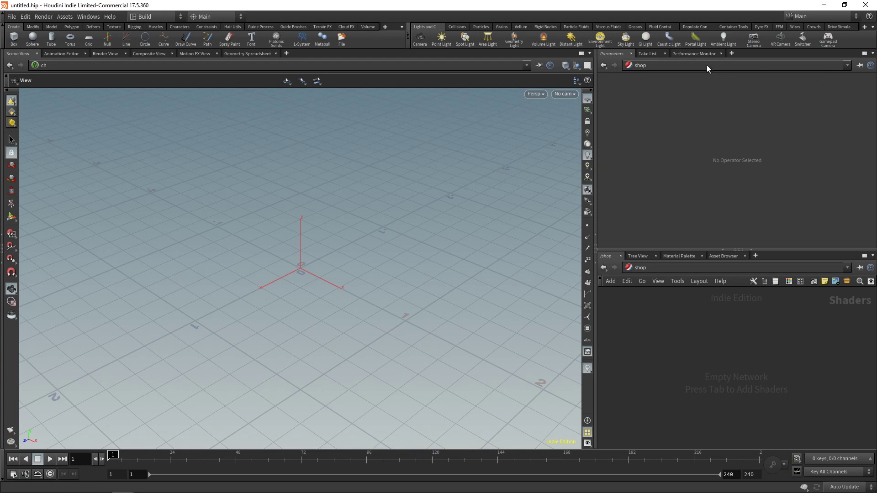
# Return to the obj network and create a polygon mesh sphere at the origin
pyautogui.click(662, 272)
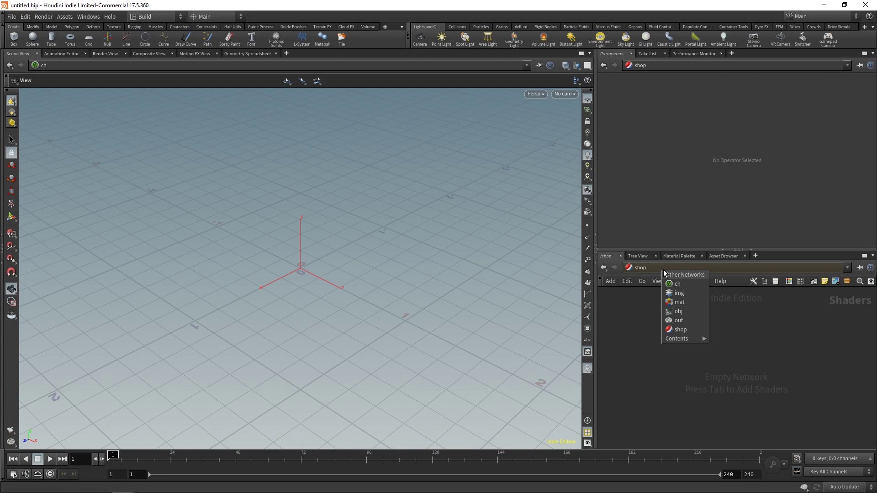
pyautogui.click(675, 313)
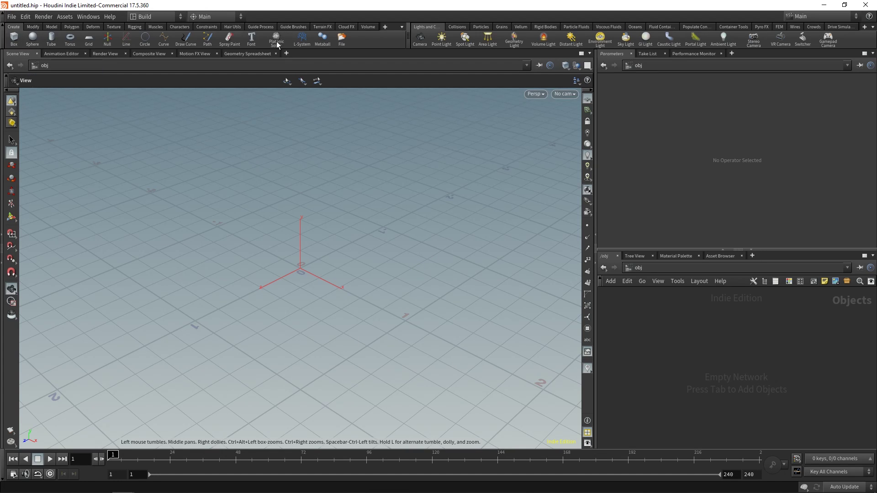
pyautogui.click(32, 40)
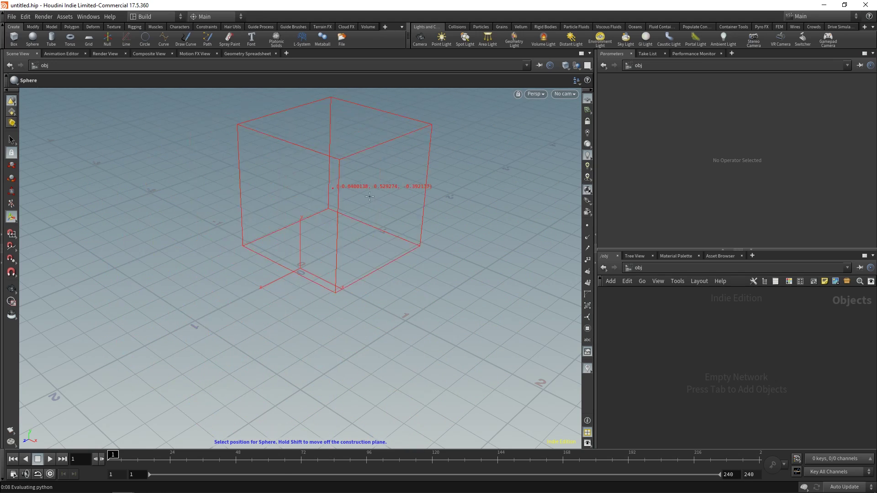
pyautogui.press('Return')
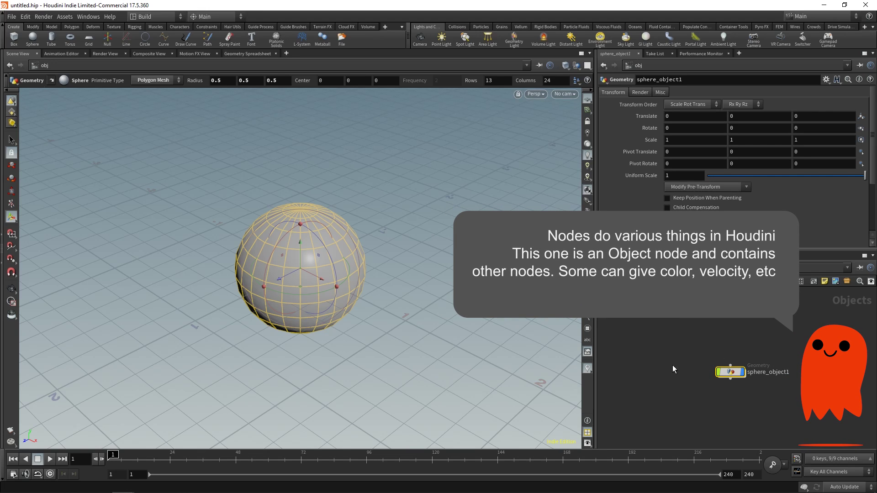
pyautogui.click(751, 387)
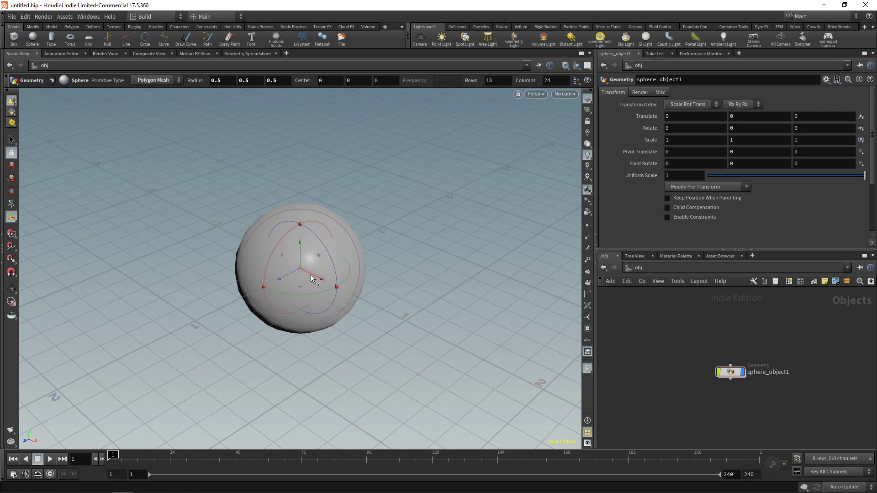
# Try moving the sphere along the X axis to about -1.2256, and undo the move
pyautogui.moveTo(311, 275); pyautogui.dragTo(211, 218)
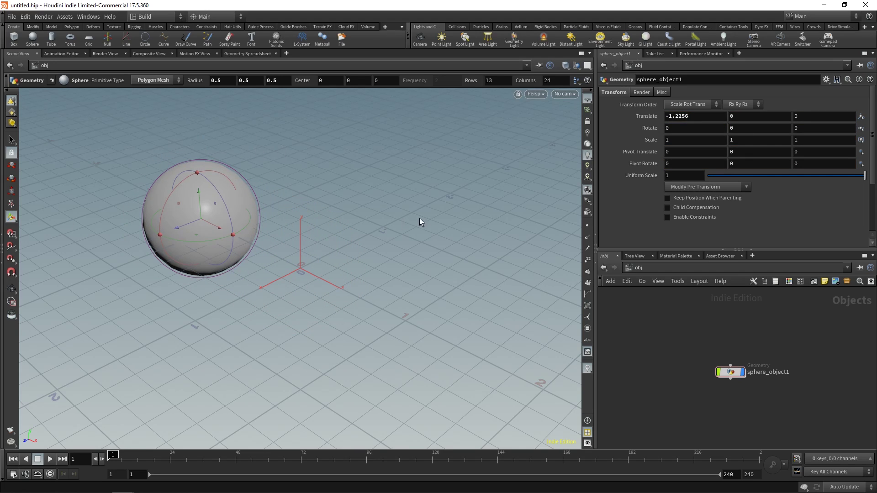
pyautogui.doubleClick(688, 116)
pyautogui.moveTo(667, 116); pyautogui.dragTo(689, 116)
pyautogui.hotkey('ctrl', 'z')
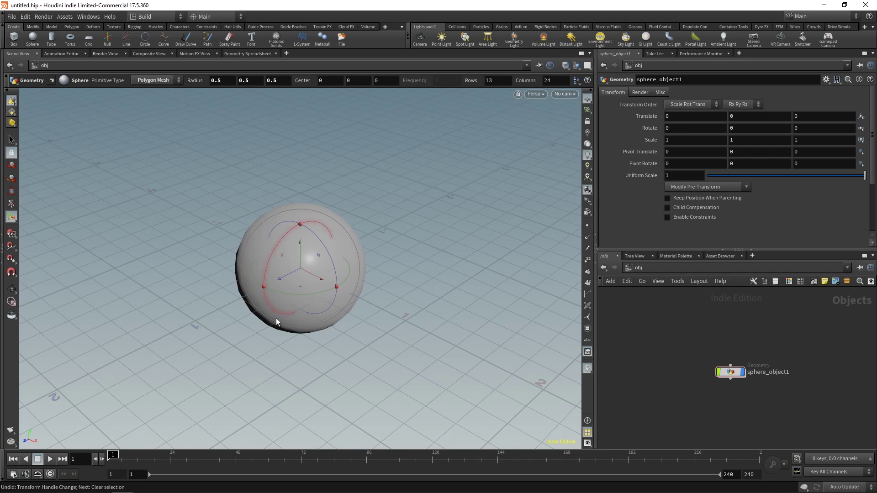
# Undo the last node move in the network, and select and deselect the sphere object's node
pyautogui.press('Escape')
pyautogui.moveTo(368, 294); pyautogui.dragTo(337, 313)
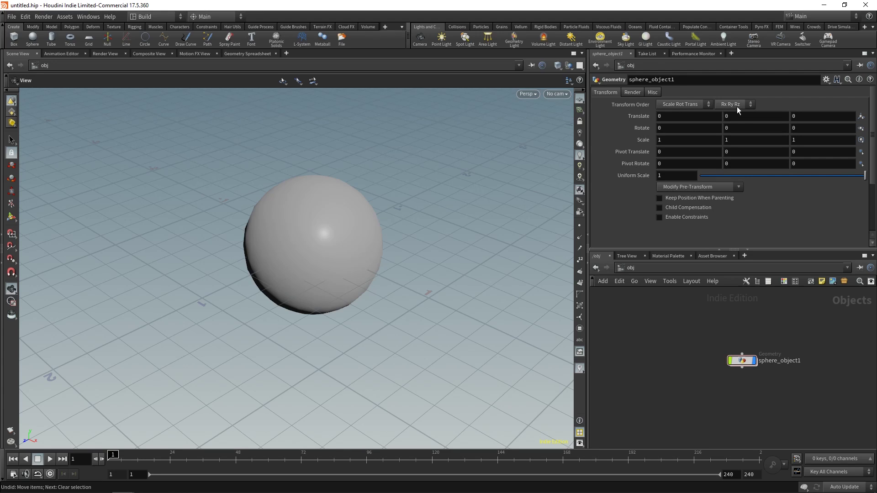
pyautogui.hotkey('ctrl', 'z')
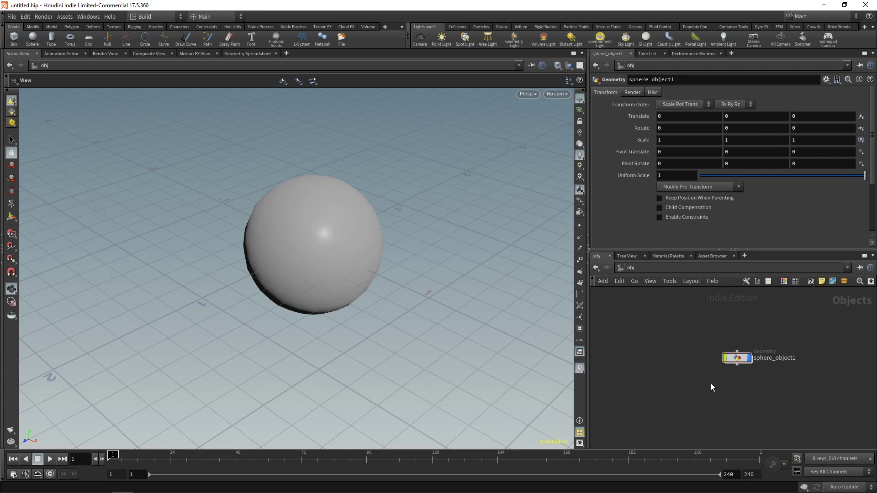
pyautogui.moveTo(682, 391); pyautogui.dragTo(825, 330)
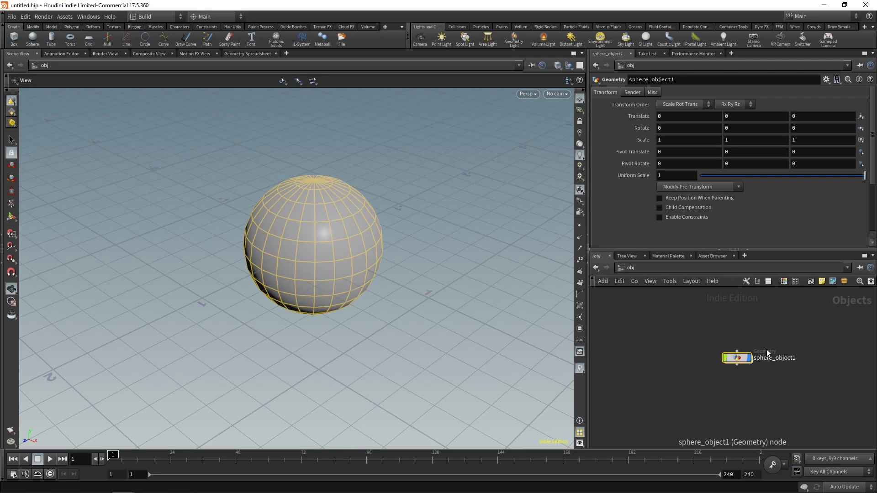
pyautogui.click(710, 382)
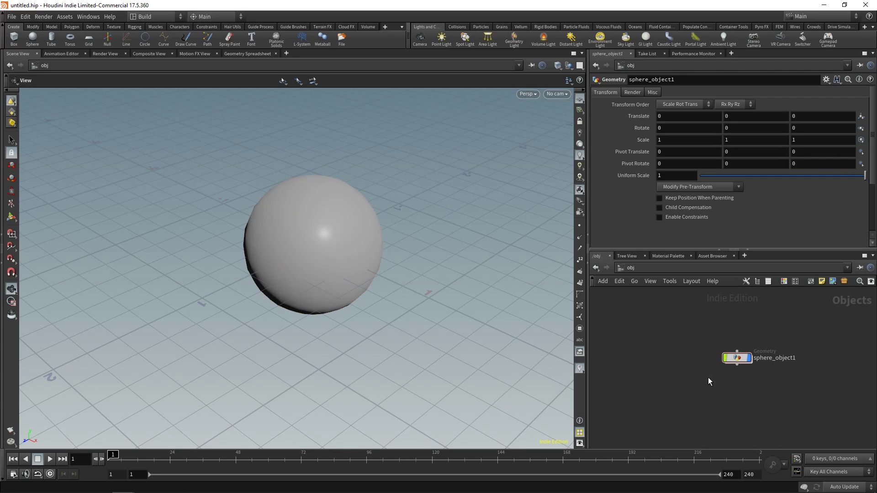
# Enter the sphere object's geometry network, go back up to the obj level, and enter the sphere object again
pyautogui.moveTo(739, 360)
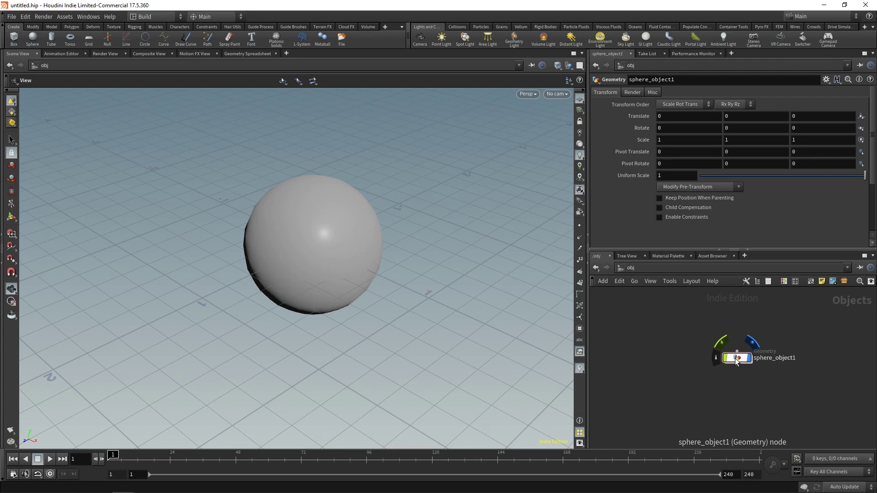
pyautogui.doubleClick(740, 360)
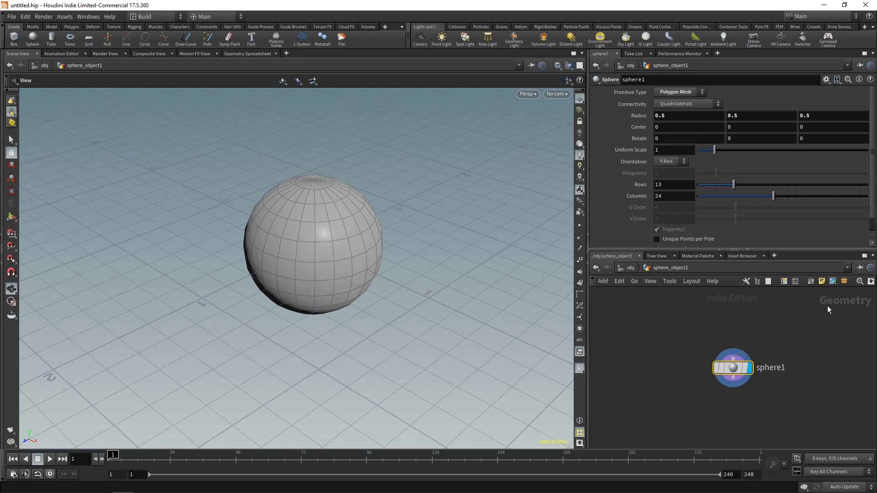
pyautogui.click(630, 268)
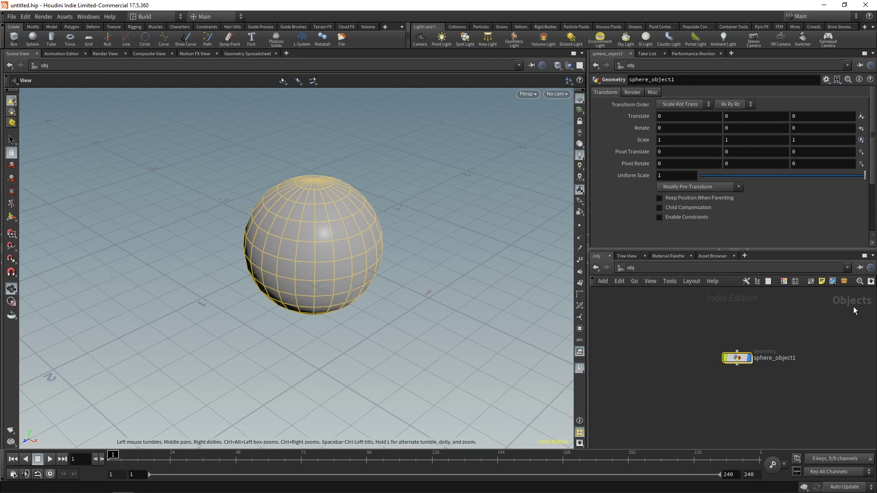
pyautogui.press('i')
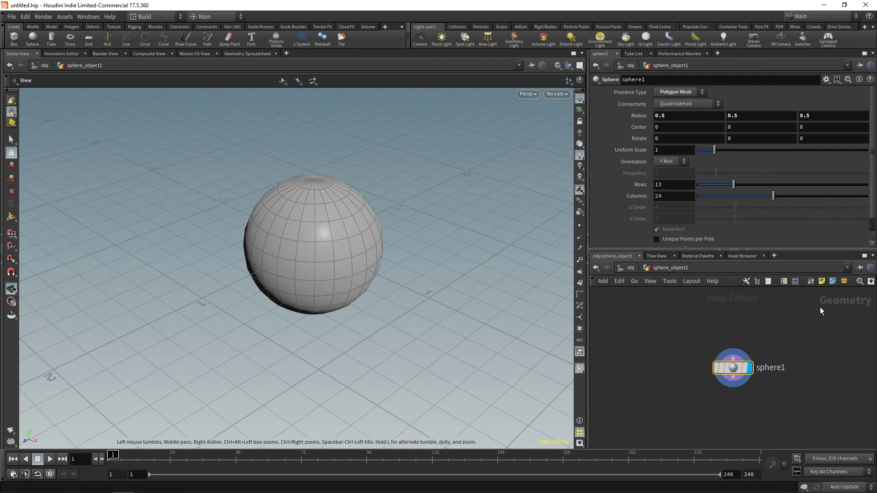
# Set the sphere's rows to 31 and its columns to 44
pyautogui.scroll(-1, 697, 309)
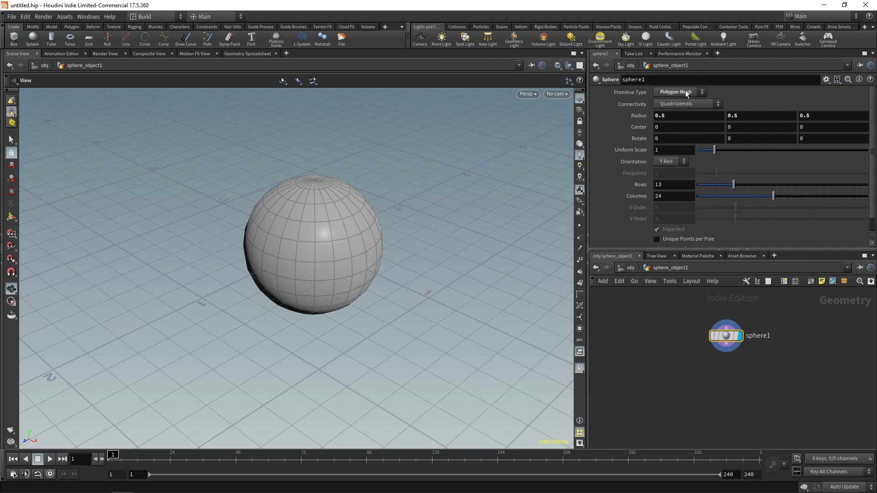
pyautogui.moveTo(734, 185); pyautogui.dragTo(846, 196)
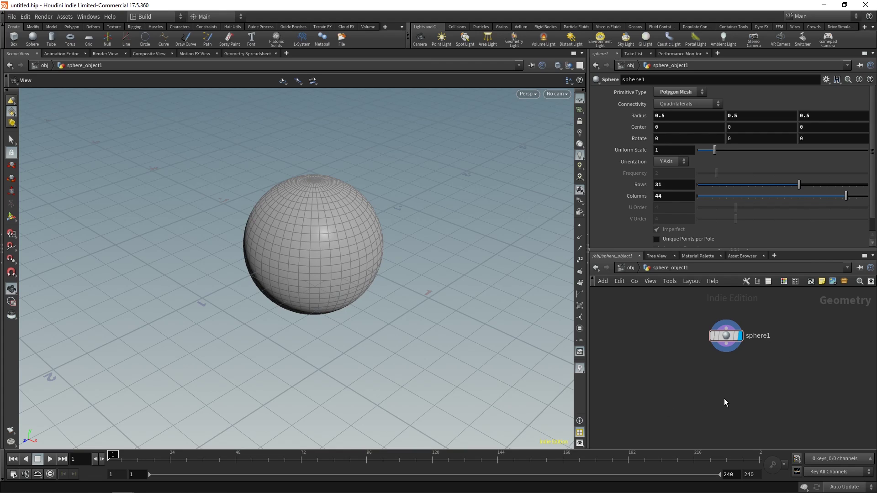
pyautogui.hotkey('ctrl', 'z')
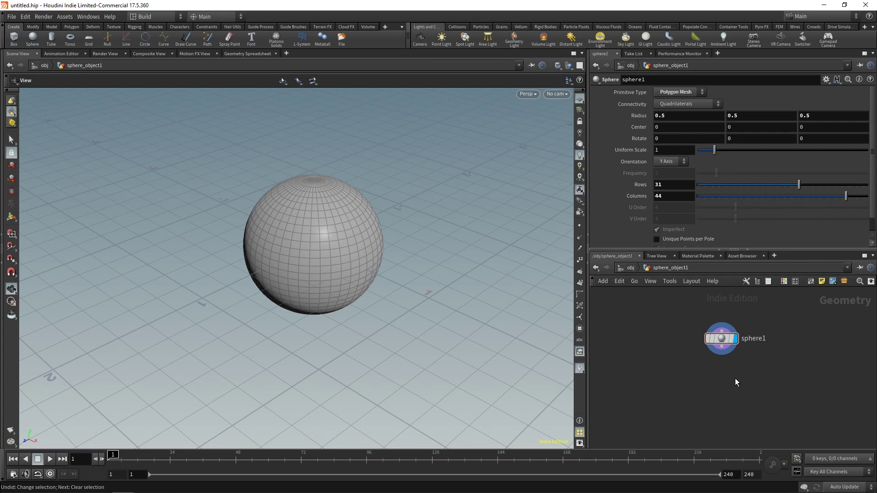
# Add a Color node below the sphere node in the geometry network
pyautogui.press('Tab')
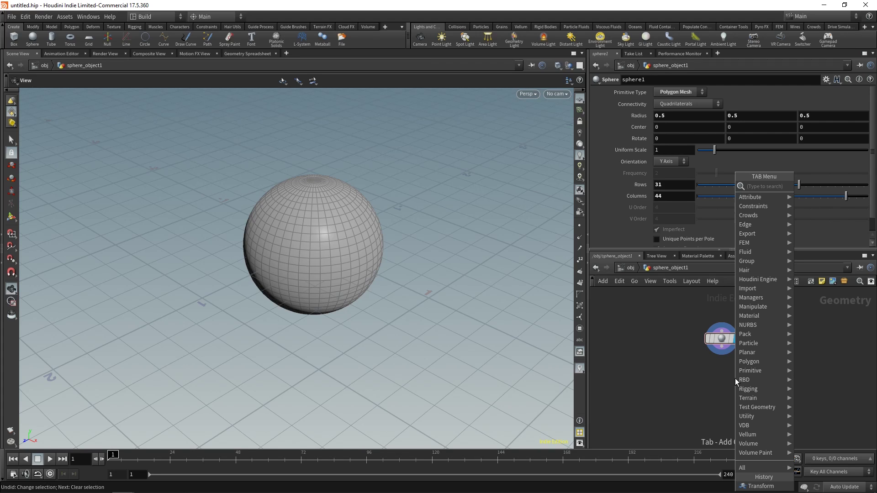
pyautogui.write('color')
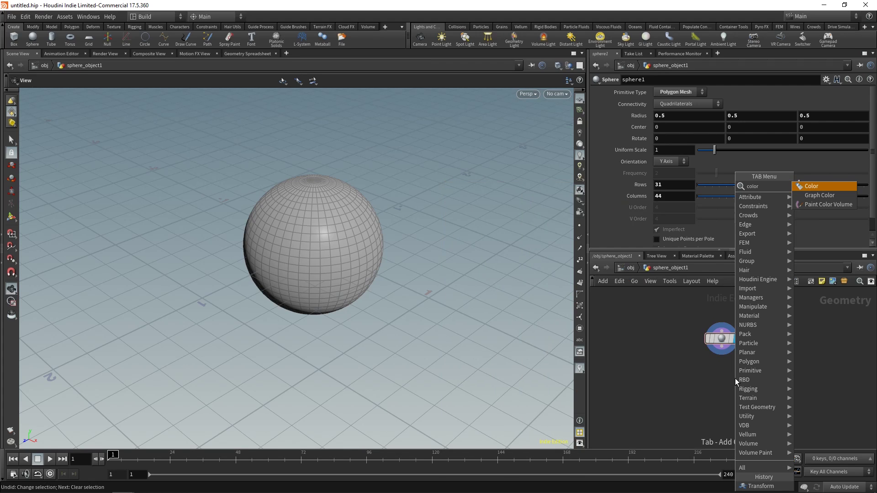
pyautogui.click(808, 191)
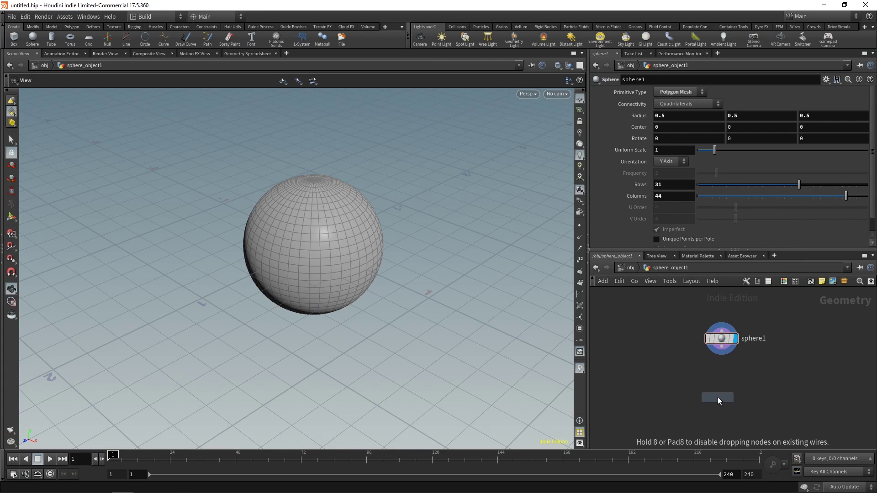
pyautogui.click(722, 385)
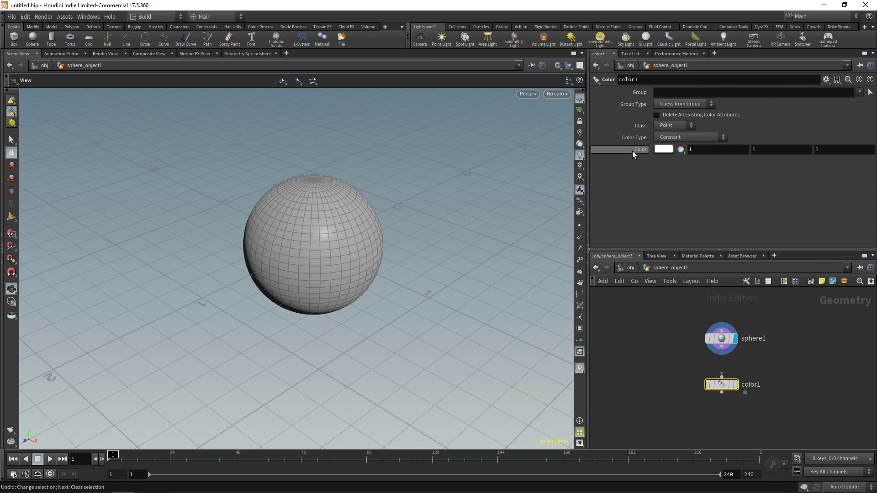
# Set the Color node's constant color to blue, with RGB about 0, 0.176, 1
pyautogui.click(665, 150)
pyautogui.moveTo(616, 66); pyautogui.dragTo(382, 119)
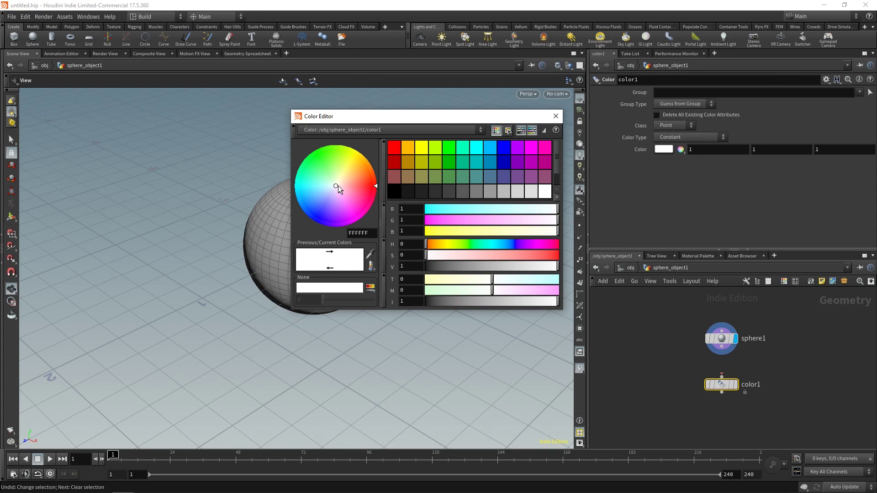
pyautogui.moveTo(339, 187); pyautogui.dragTo(313, 217)
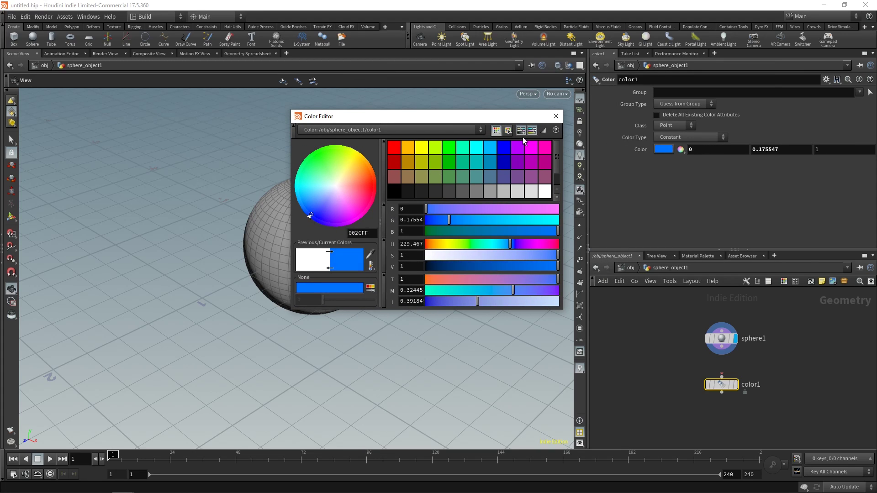
pyautogui.click(556, 116)
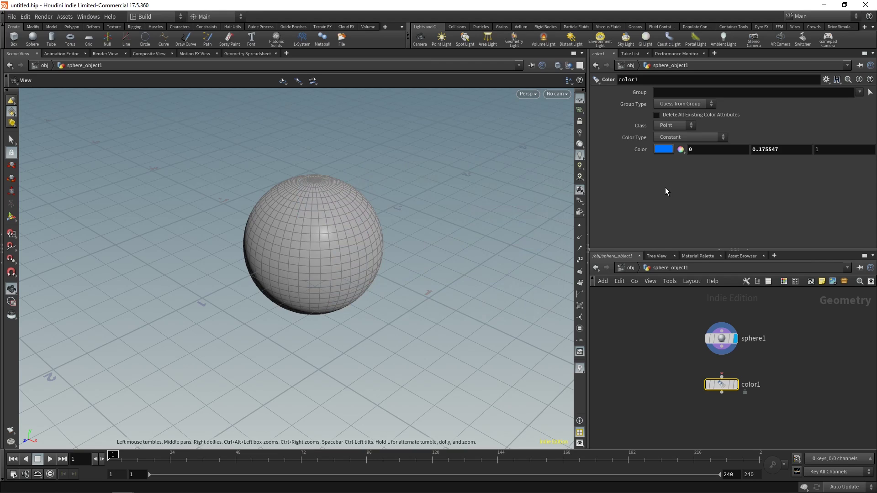
pyautogui.click(788, 408)
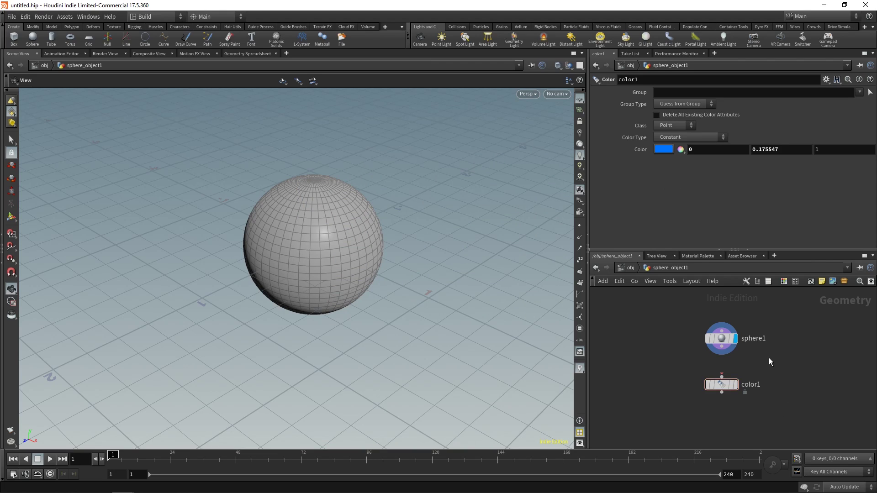
# Wire the sphere node's output into the Color node and display the Color node's result in the viewport
pyautogui.click(725, 352)
pyautogui.click(722, 375)
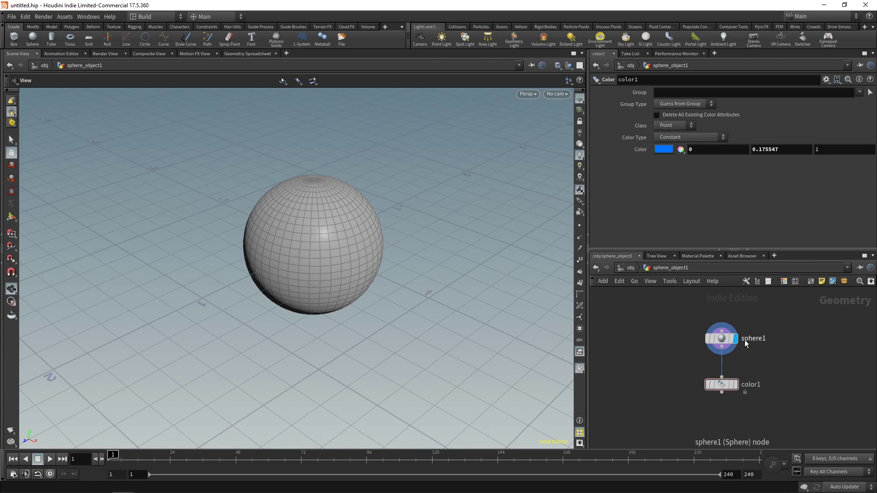
pyautogui.moveTo(739, 348)
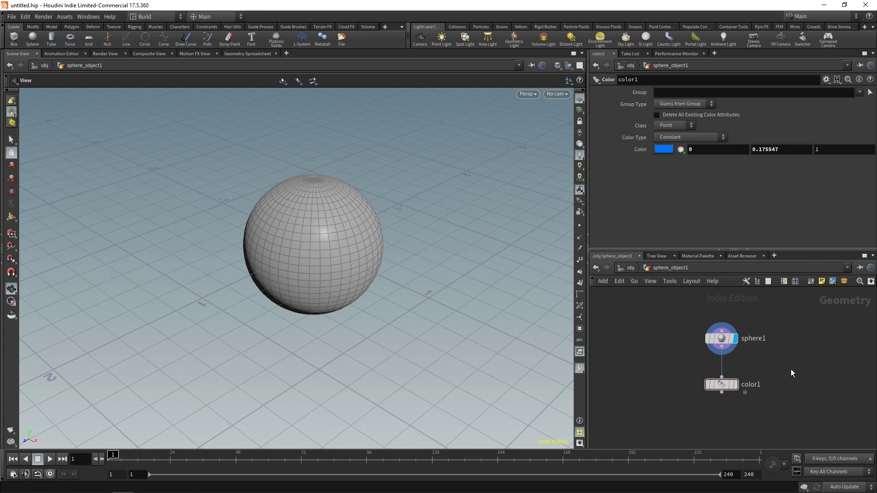
pyautogui.click(736, 385)
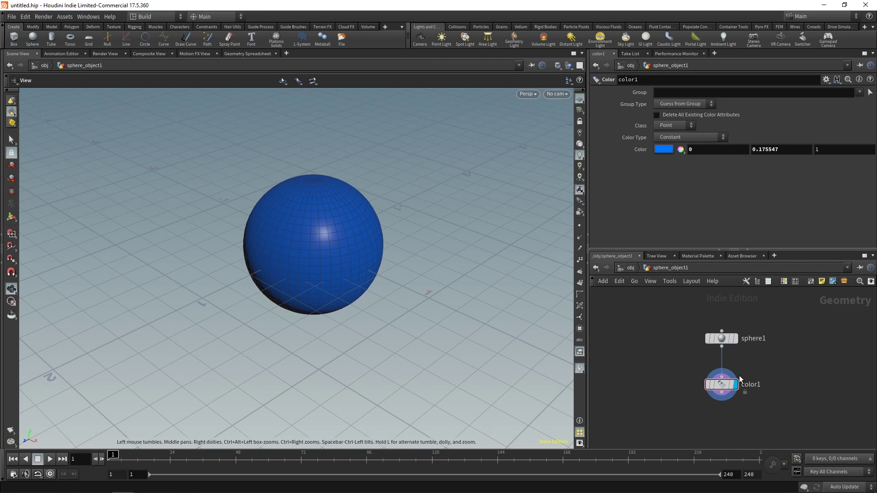
# Add a Transform node below the Color node, wire the Color output into it, and display its result
pyautogui.moveTo(759, 380); pyautogui.dragTo(756, 366, button='middle')
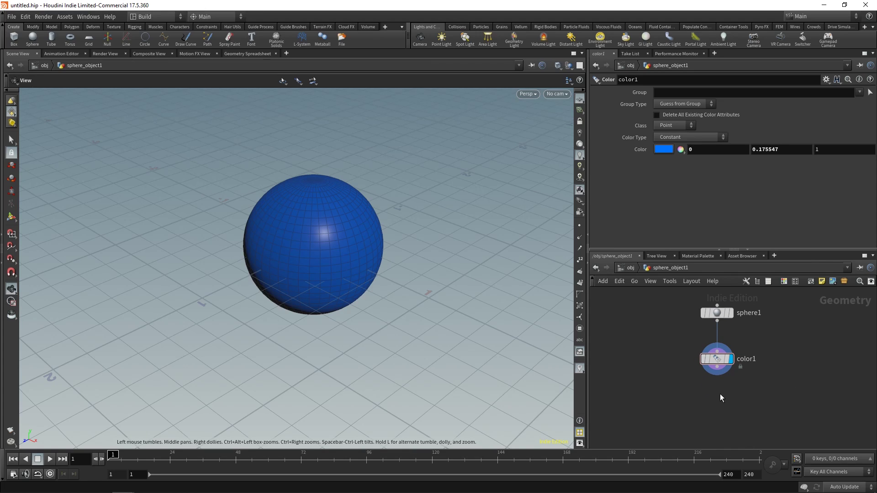
pyautogui.press('Tab')
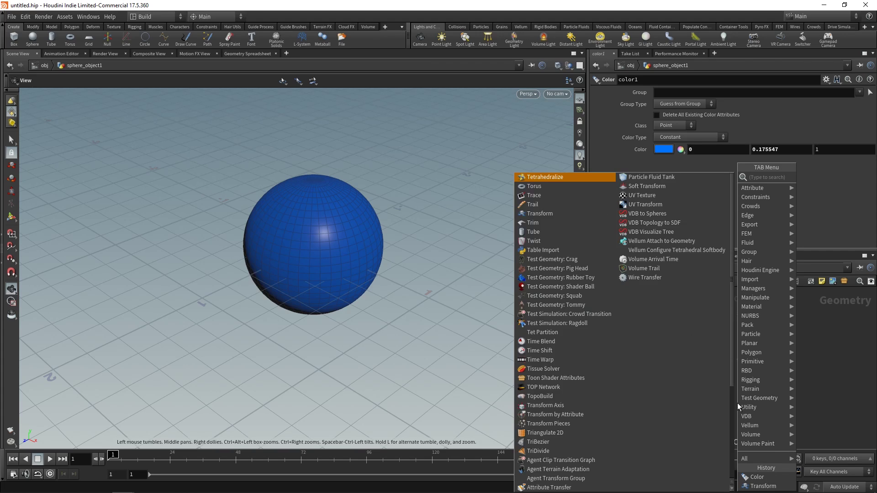
pyautogui.moveTo(745, 329)
pyautogui.click(678, 200)
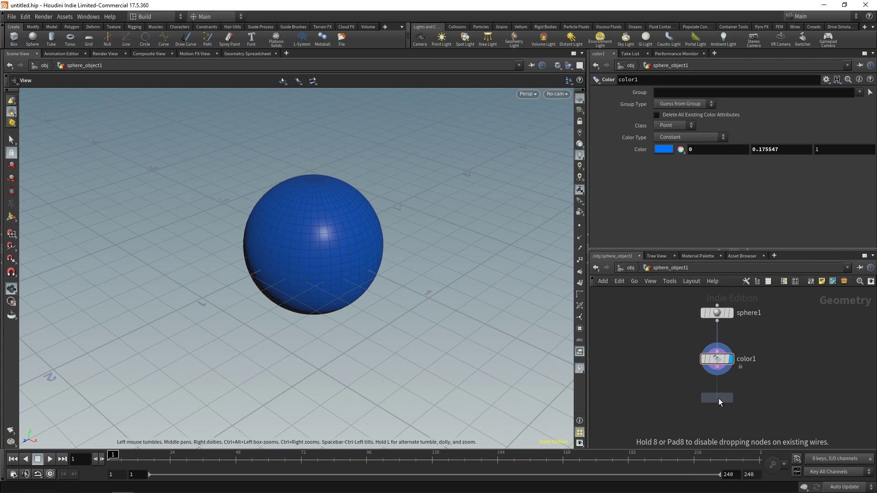
pyautogui.click(719, 398)
pyautogui.click(718, 371)
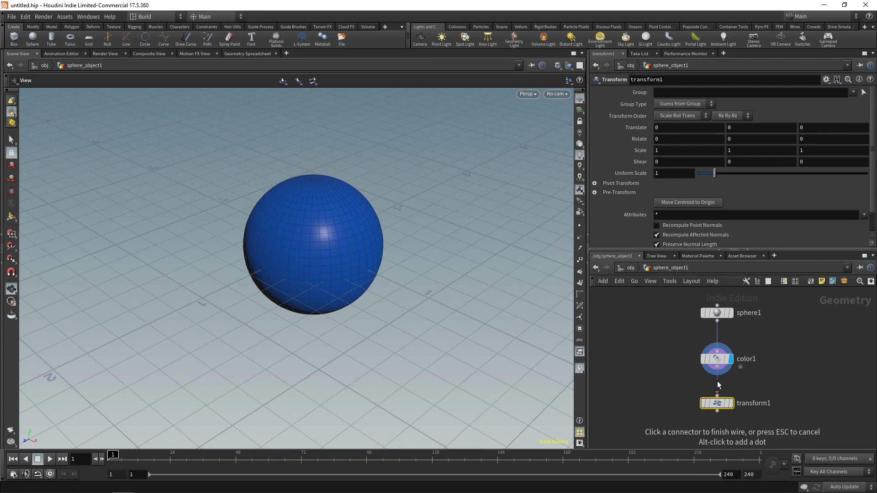
pyautogui.click(718, 396)
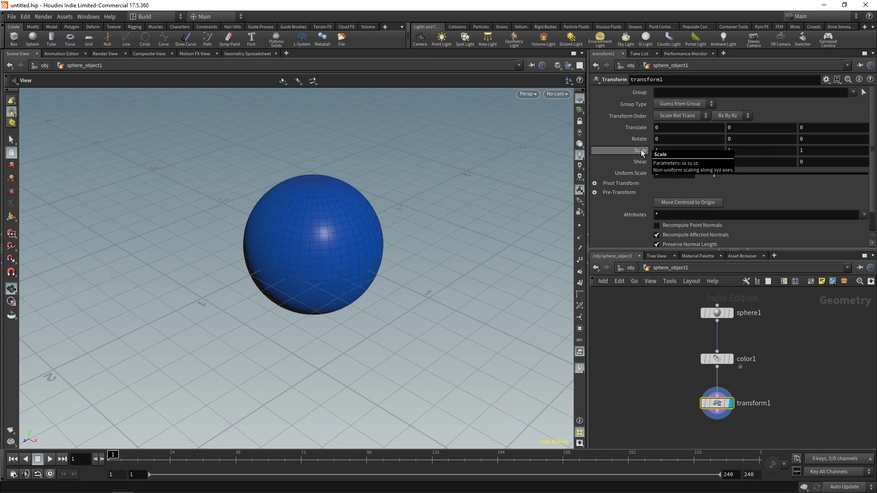
# Try adjusting the Transform node's Scale and Rotate values interactively
pyautogui.moveTo(643, 150); pyautogui.dragTo(667, 132, button='middle')
pyautogui.moveTo(642, 135); pyautogui.dragTo(656, 151, button='middle')
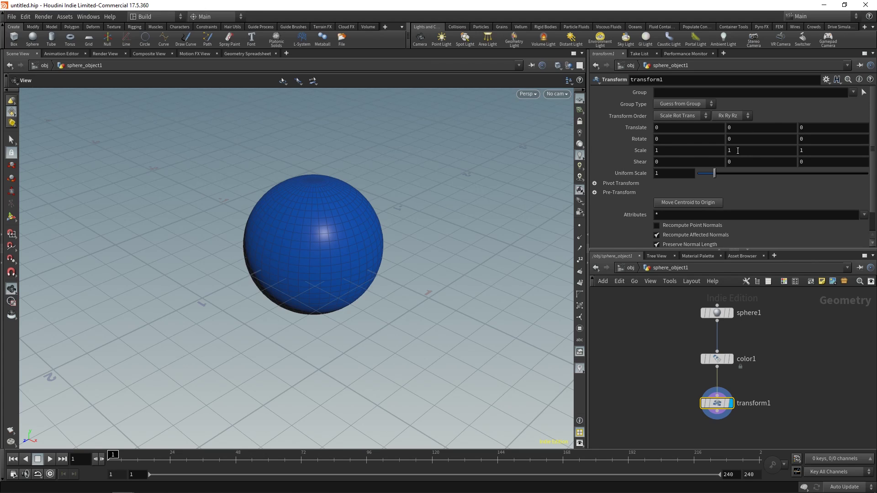
# Flatten the sphere by setting the Transform node's Y scale to 0.3
pyautogui.moveTo(735, 150); pyautogui.dragTo(699, 153, button='middle')
pyautogui.moveTo(343, 293); pyautogui.dragTo(314, 271)
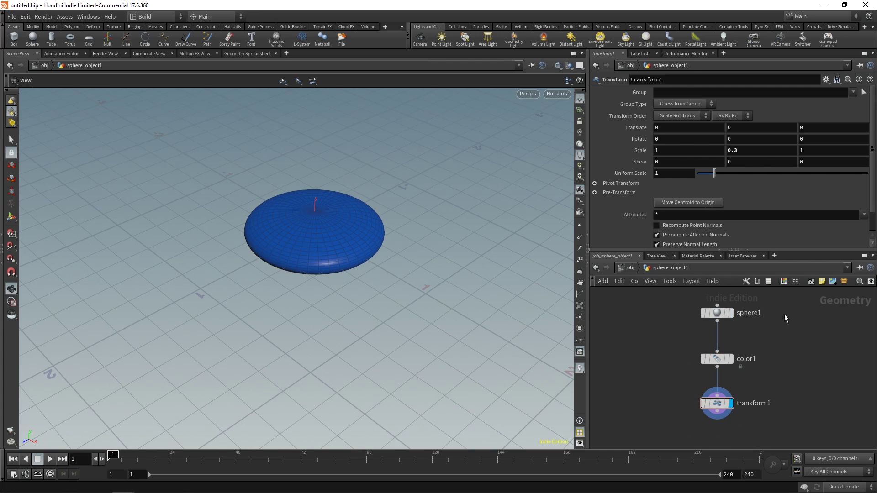
# Change the Color node's constant color to magenta, with RGB about 1, 0, 0.755
pyautogui.click(718, 362)
pyautogui.click(664, 149)
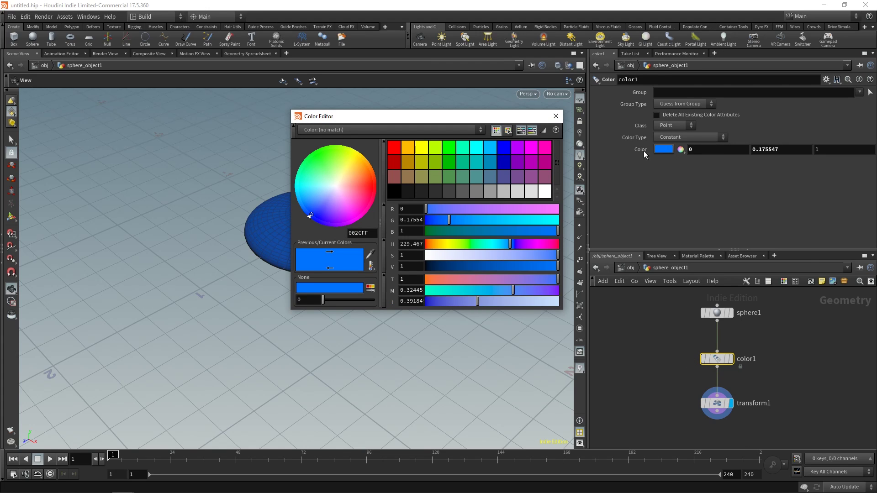
pyautogui.moveTo(366, 116); pyautogui.dragTo(549, 130)
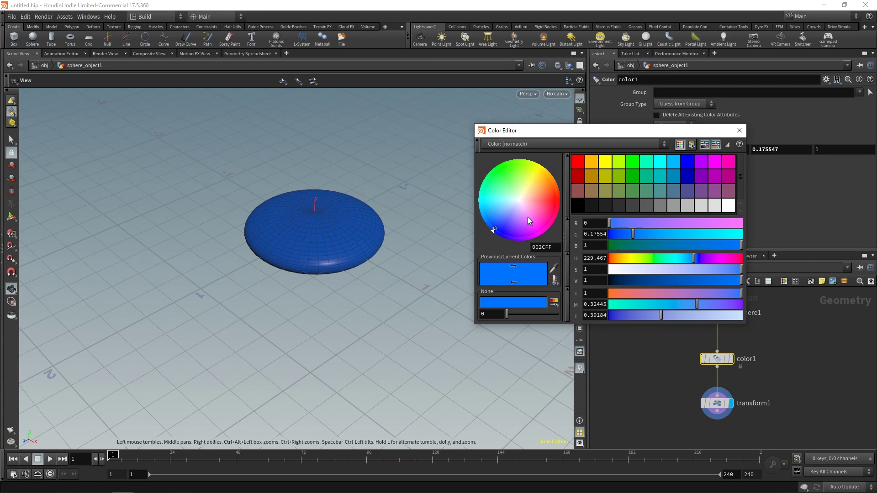
pyautogui.moveTo(528, 217); pyautogui.dragTo(546, 228)
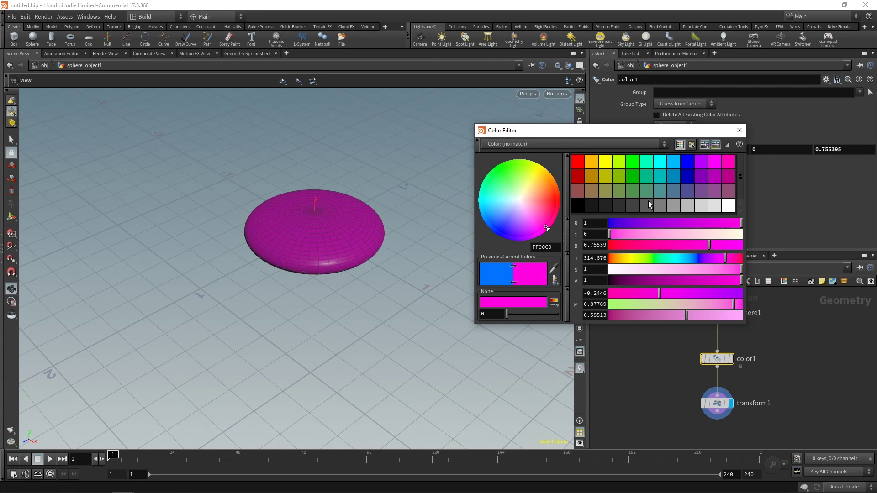
pyautogui.click(739, 130)
pyautogui.click(741, 349)
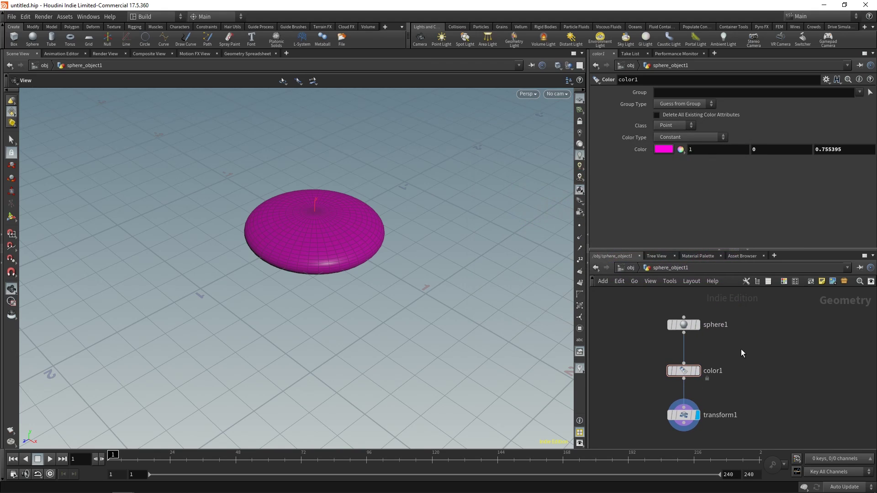
# Try a very low column count on the sphere node, and set its Columns to 35
pyautogui.click(677, 326)
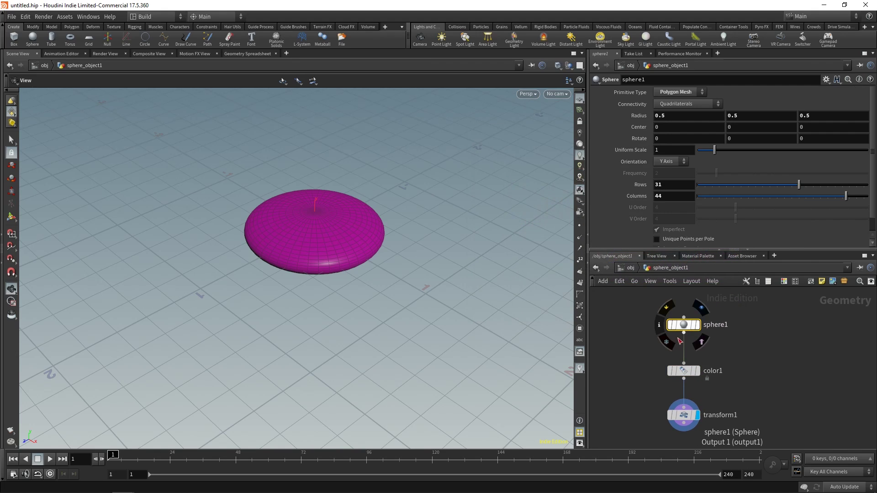
pyautogui.click(688, 93)
pyautogui.click(689, 94)
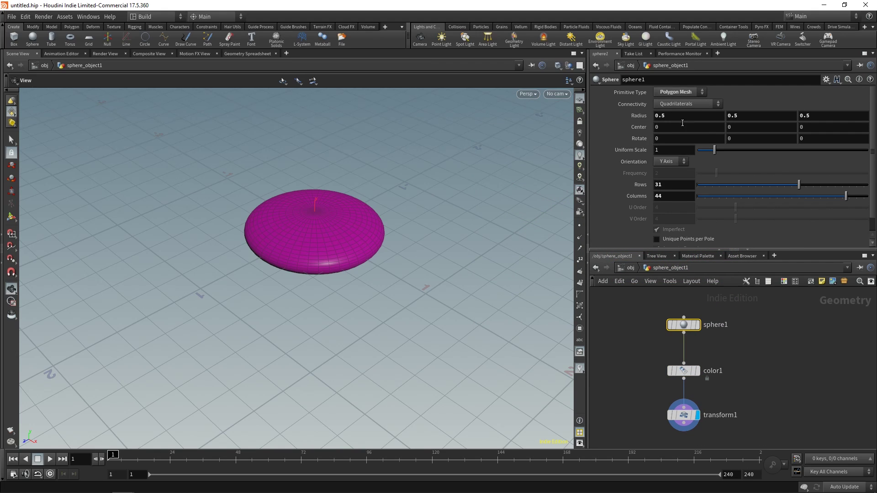
pyautogui.moveTo(846, 196); pyautogui.dragTo(688, 204)
pyautogui.moveTo(289, 178); pyautogui.dragTo(283, 215)
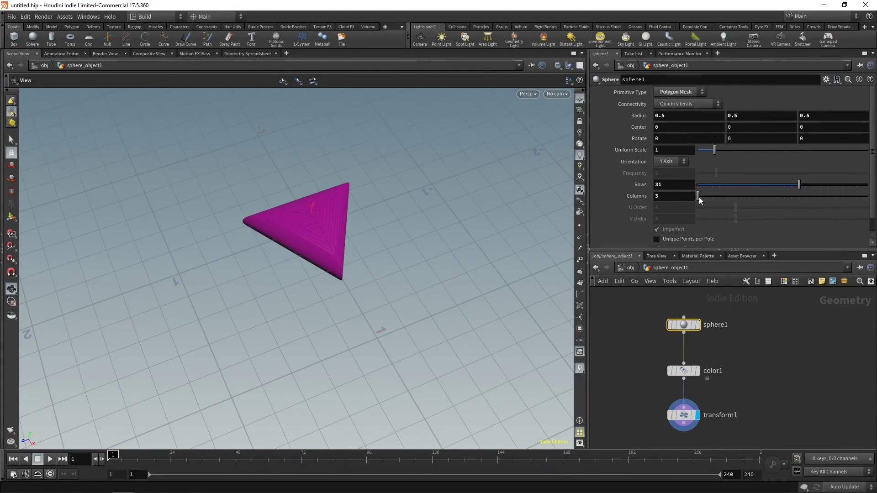
pyautogui.moveTo(697, 195); pyautogui.dragTo(813, 199)
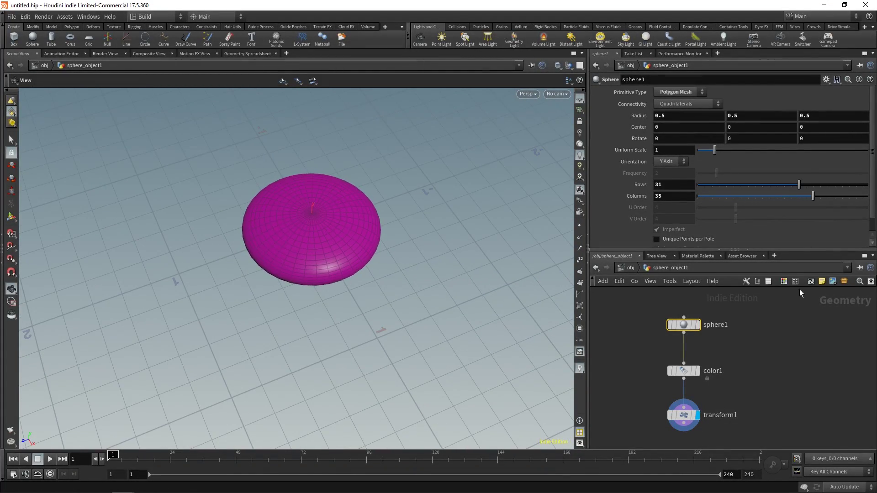
pyautogui.press('h')
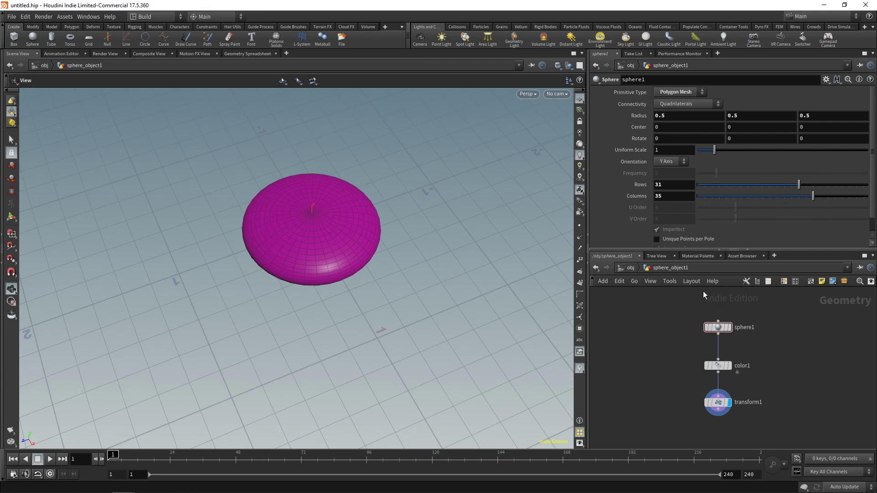
# Return to the object level and add a Box geometry object beside sphere_object1
pyautogui.click(631, 267)
pyautogui.moveTo(365, 242); pyautogui.dragTo(365, 178)
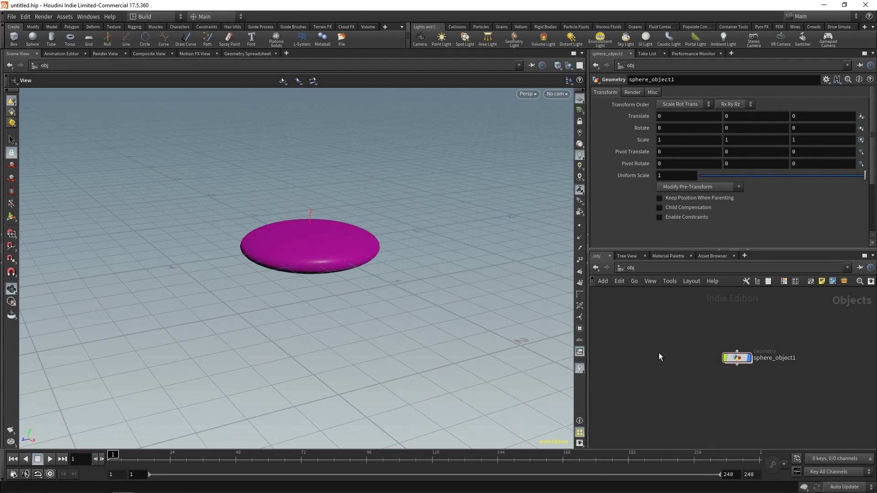
pyautogui.moveTo(770, 384); pyautogui.dragTo(708, 391, button='middle')
pyautogui.moveTo(315, 201); pyautogui.dragTo(308, 233)
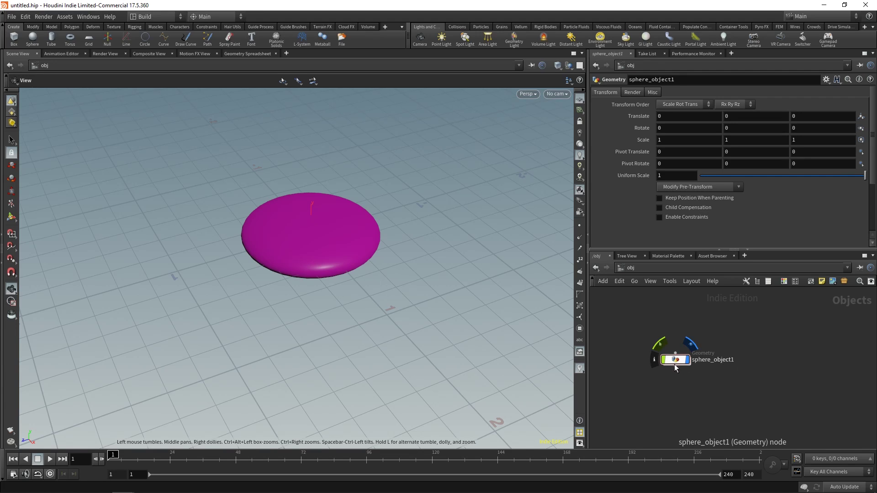
pyautogui.moveTo(757, 375); pyautogui.dragTo(707, 371, button='middle')
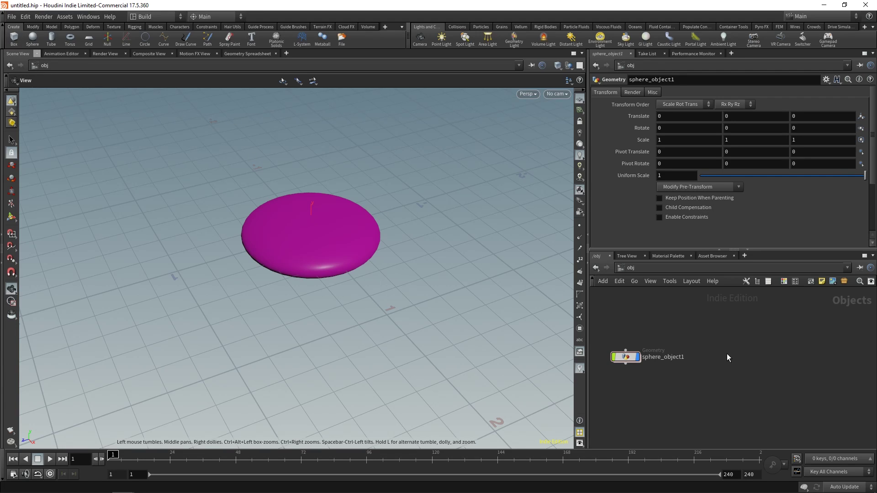
pyautogui.press('Tab')
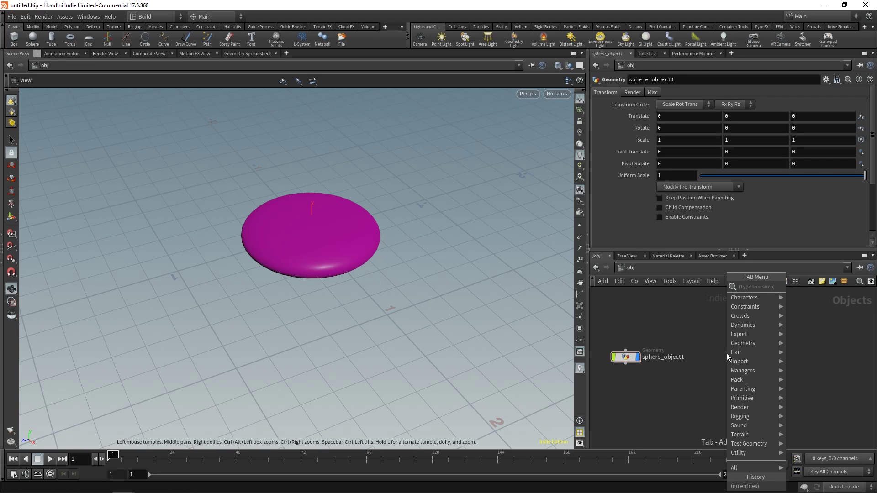
pyautogui.write('b')
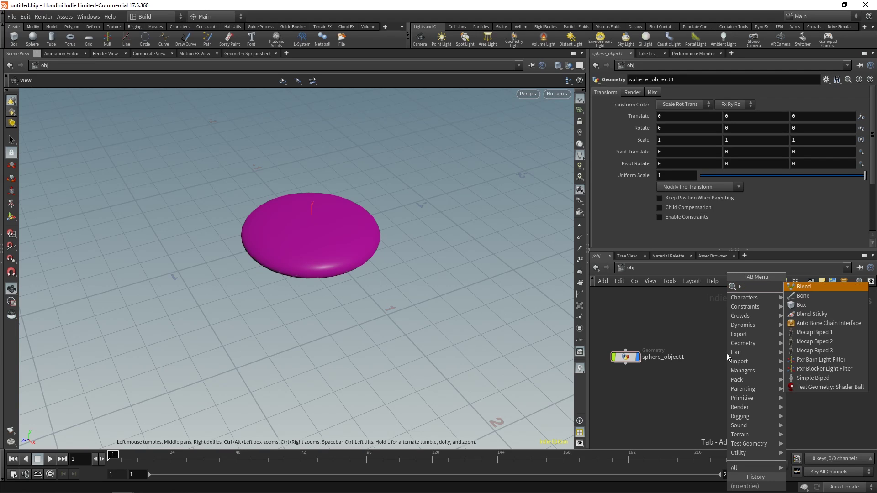
pyautogui.click(804, 305)
pyautogui.click(726, 358)
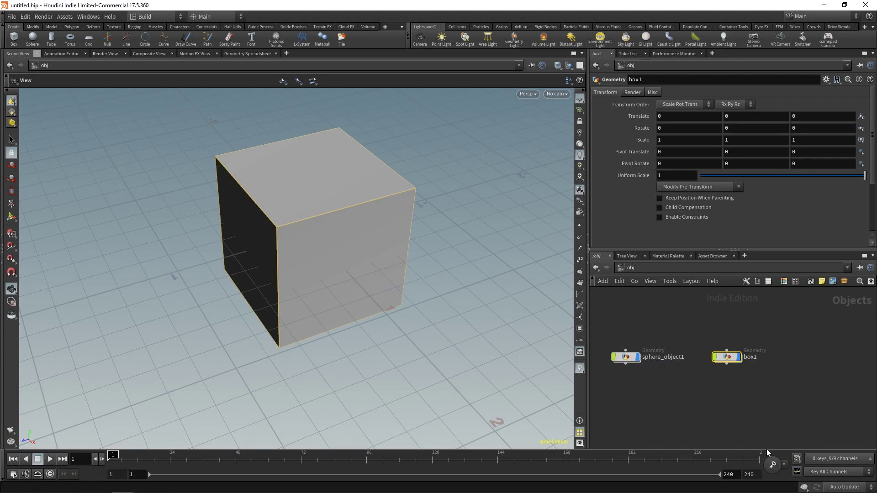
pyautogui.press('space')
pyautogui.moveTo(215, 151); pyautogui.dragTo(322, 307)
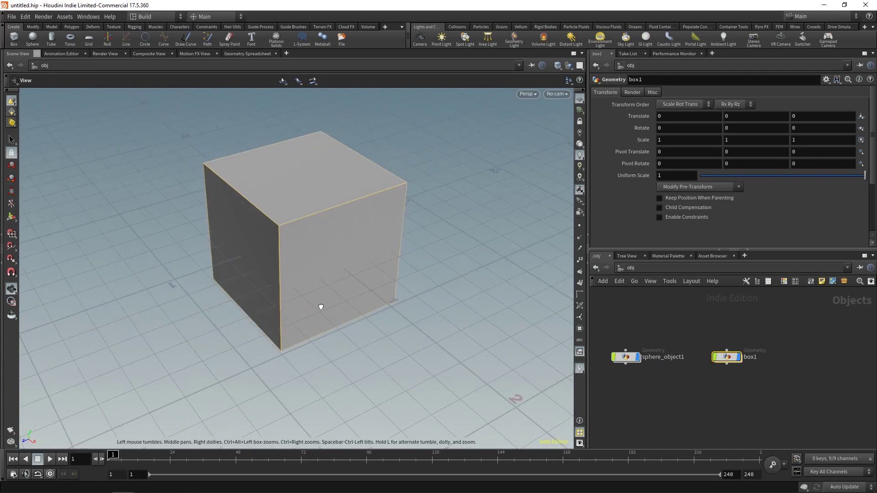
# Enter the box1 object and set the box's X and Z size to 0.3
pyautogui.doubleClick(728, 358)
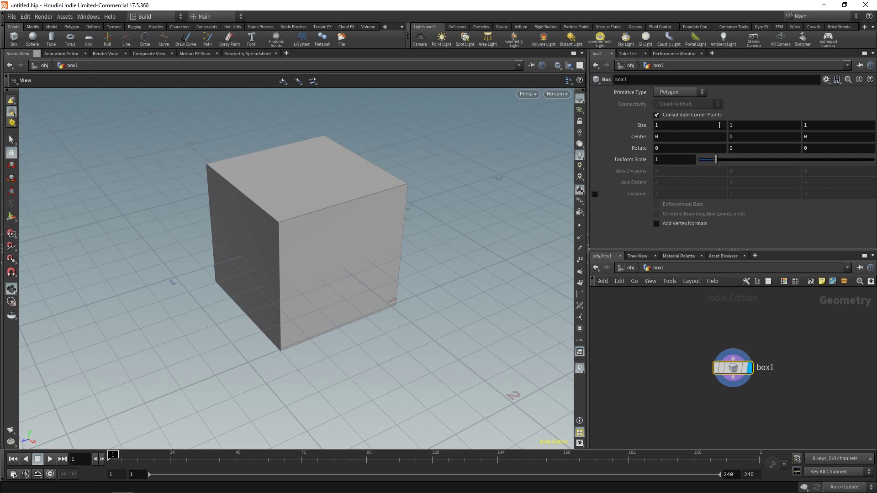
pyautogui.moveTo(710, 127); pyautogui.dragTo(874, 123, button='middle')
pyautogui.moveTo(809, 127); pyautogui.dragTo(783, 130, button='middle')
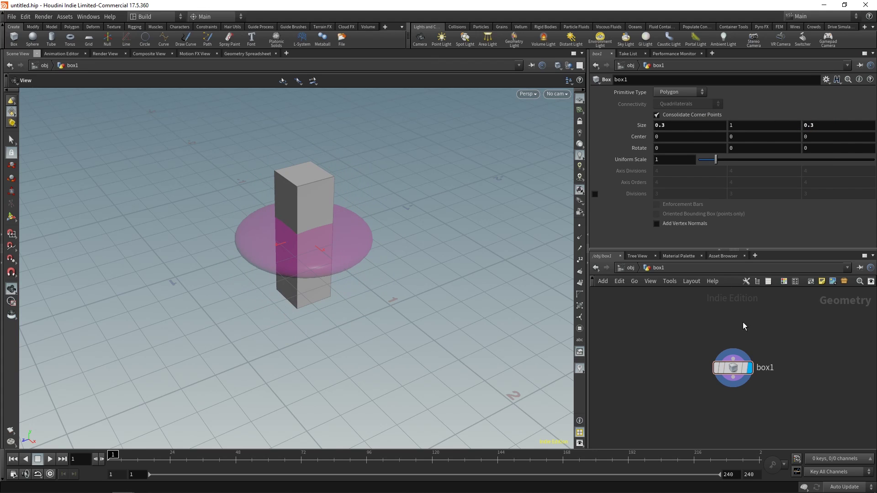
# Examine the box against the ghosted disc and check the viewport's visibility options for external objects
pyautogui.moveTo(288, 188); pyautogui.dragTo(284, 278)
pyautogui.scroll(3, 297, 215)
pyautogui.moveTo(297, 215); pyautogui.dragTo(335, 239)
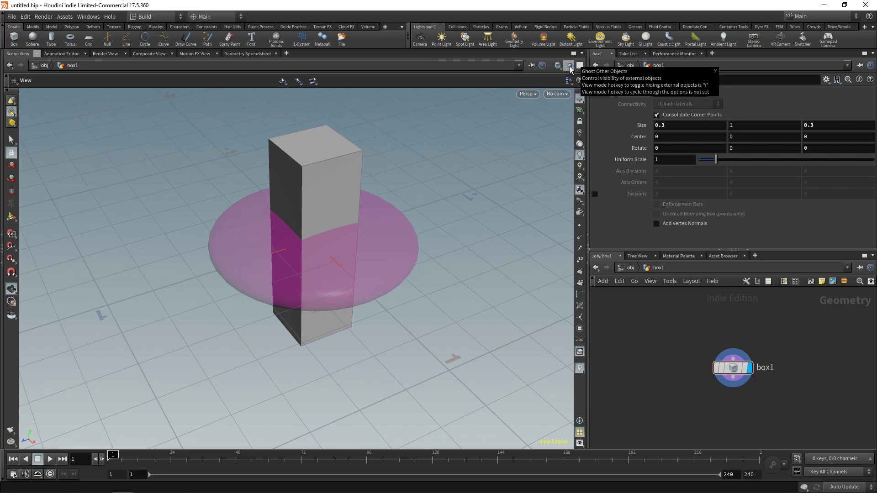
pyautogui.click(569, 66)
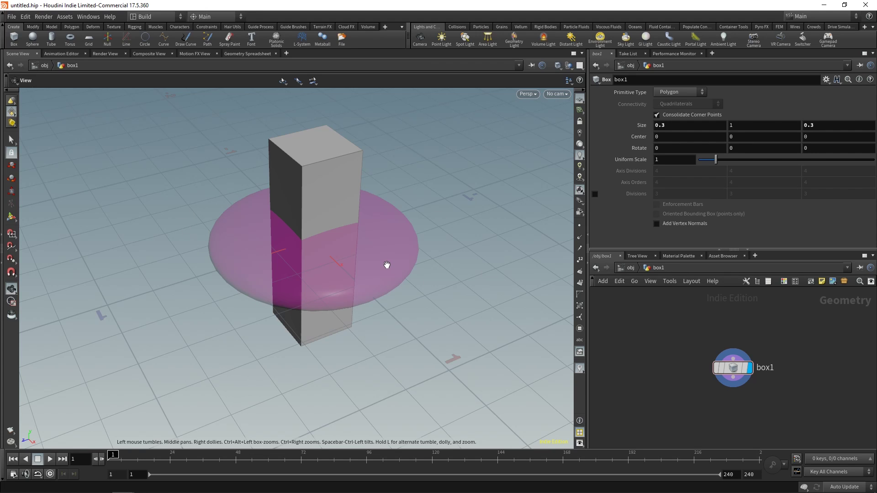
pyautogui.moveTo(387, 265); pyautogui.dragTo(390, 242)
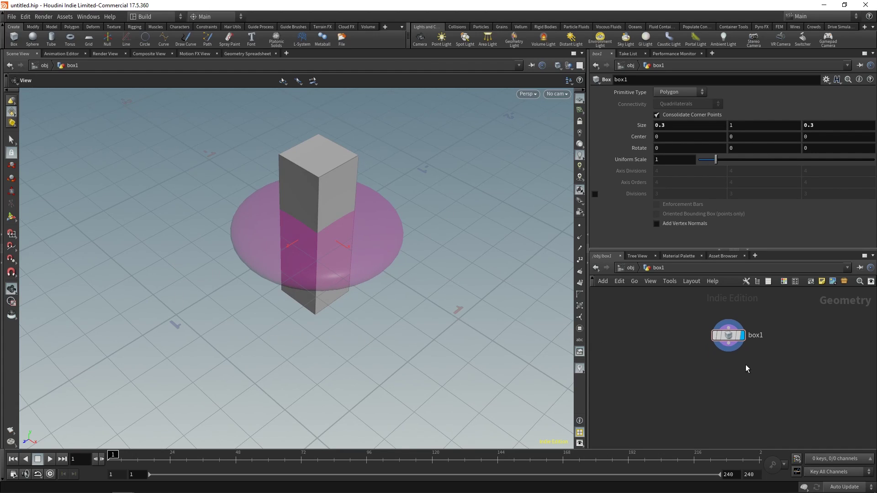
# Add a Transform node below the box node and wire the box output into it
pyautogui.press('Tab')
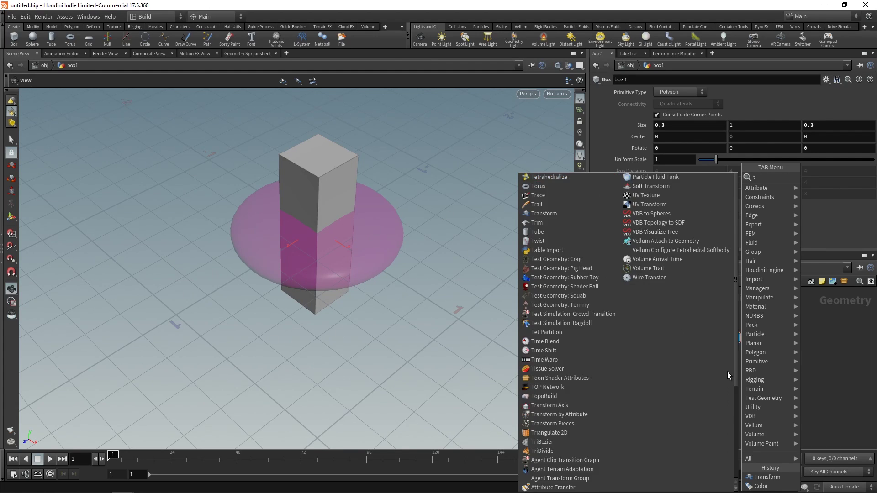
pyautogui.click(683, 196)
pyautogui.click(726, 380)
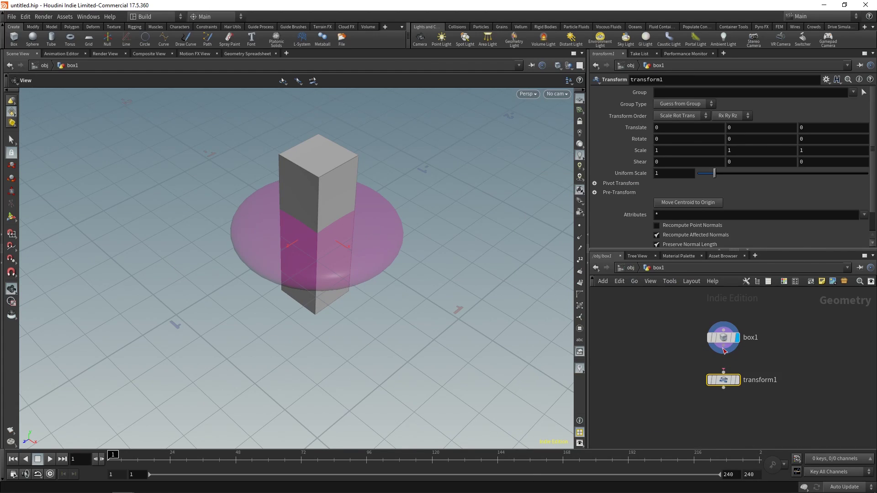
# Move the box down about 0.583 in Y through its Transform node and return to the object level
pyautogui.click(11, 217)
pyautogui.moveTo(338, 244); pyautogui.dragTo(341, 335)
pyautogui.press('Escape')
pyautogui.moveTo(410, 336); pyautogui.dragTo(380, 273)
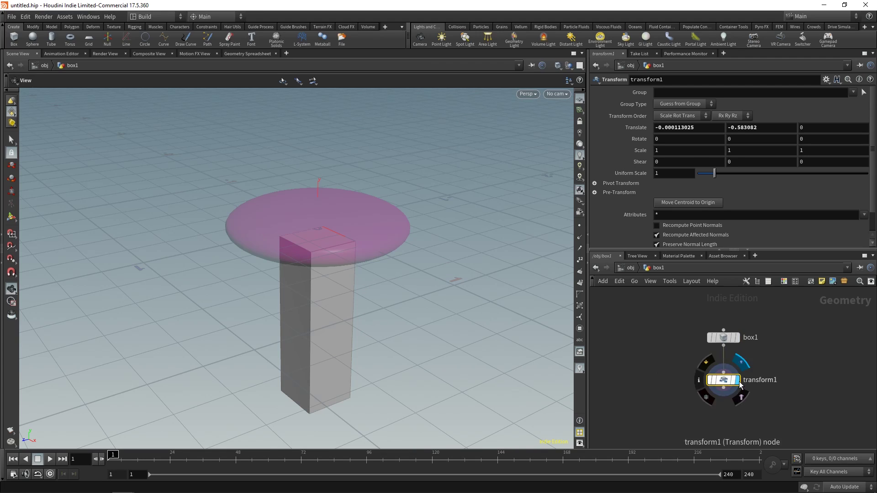
pyautogui.moveTo(741, 366)
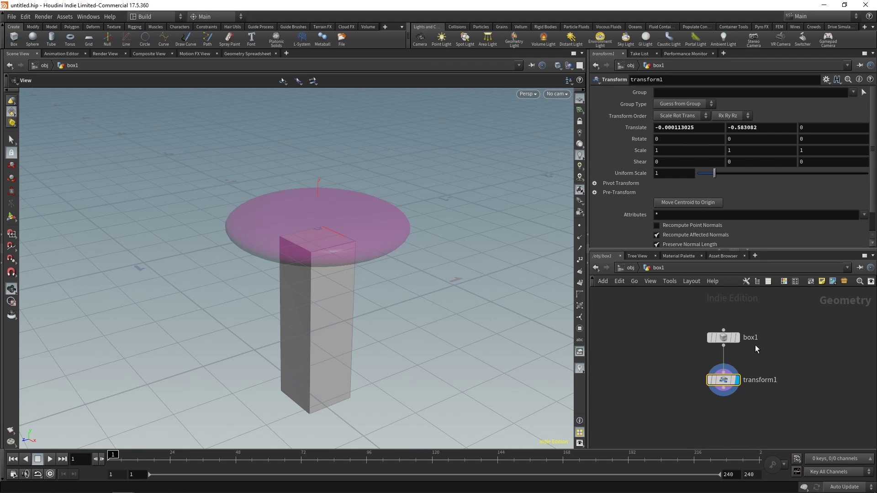
pyautogui.click(634, 270)
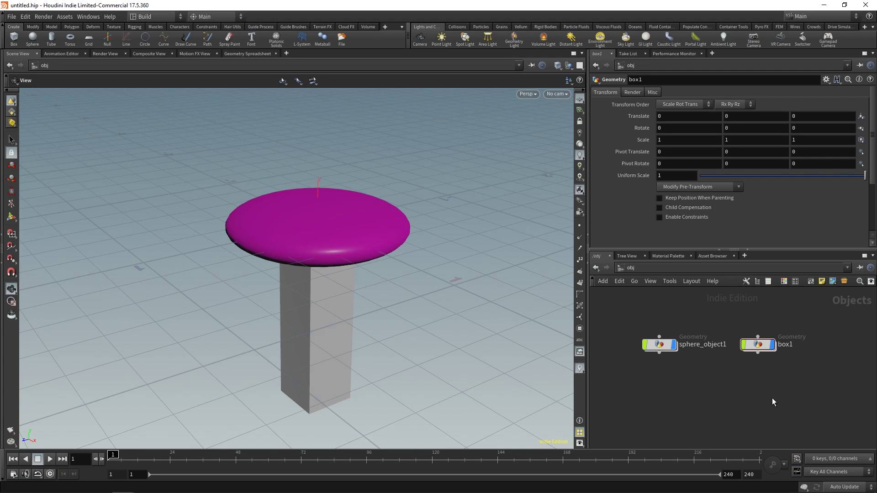
# Display the original sphere node's result inside sphere_object1 and view both objects at the object level
pyautogui.doubleClick(662, 344)
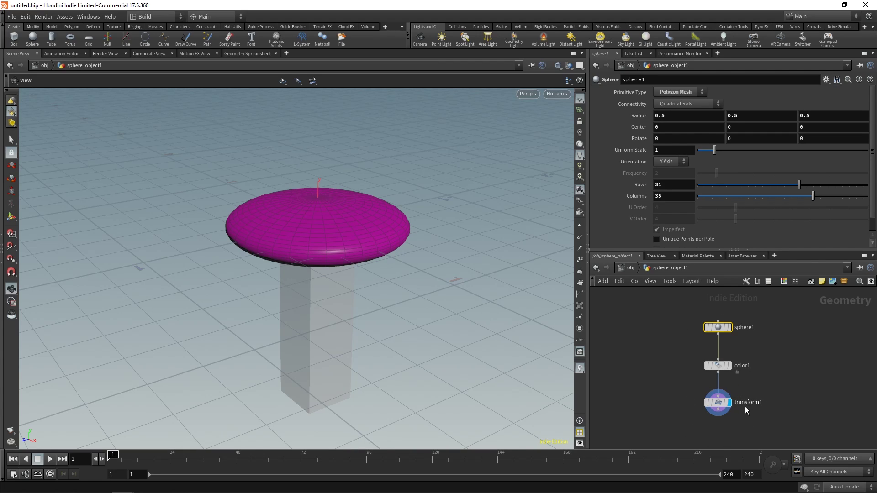
pyautogui.click(730, 327)
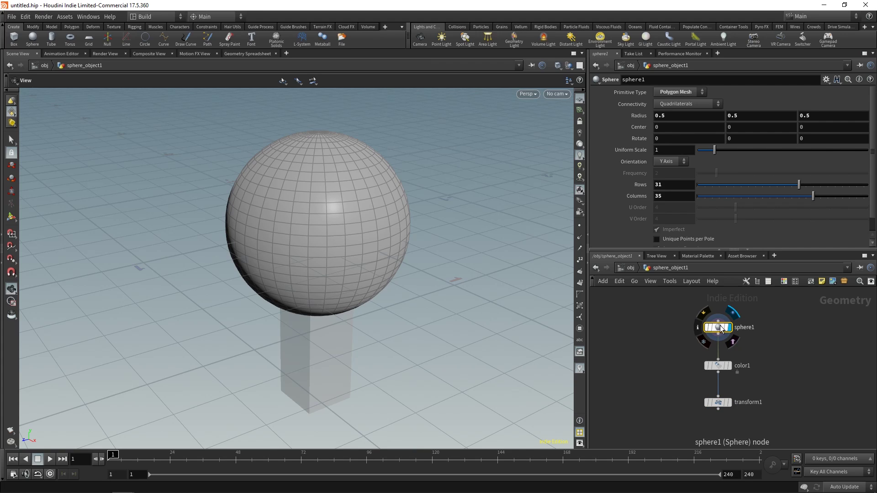
pyautogui.click(633, 272)
pyautogui.press('Escape')
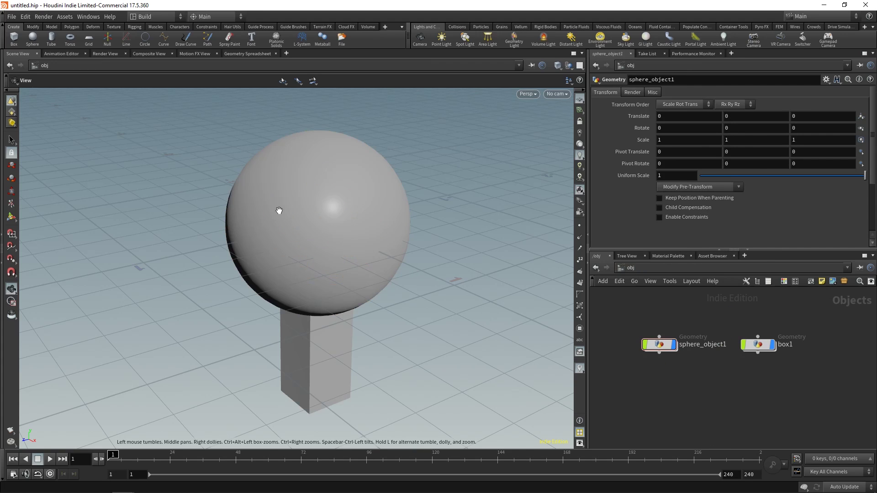
pyautogui.moveTo(280, 210); pyautogui.dragTo(328, 196)
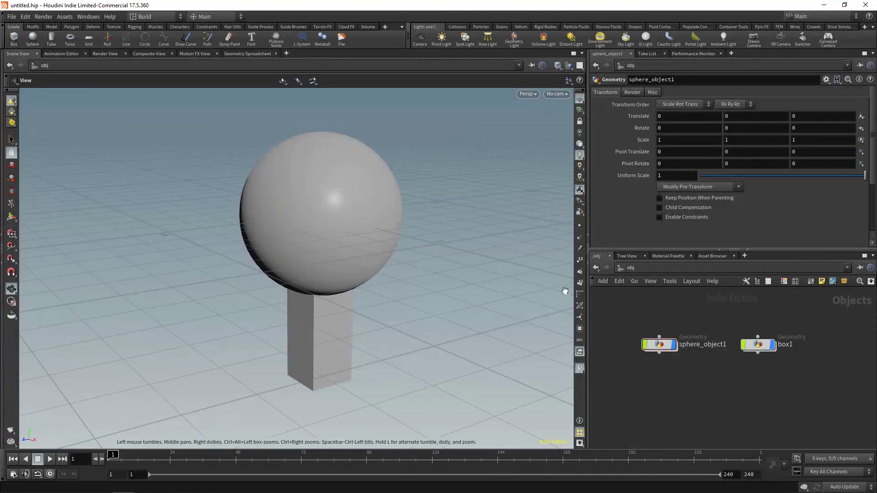
# Set the display back to the Transform node inside sphere_object1 and return to the object level
pyautogui.doubleClick(664, 347)
pyautogui.click(731, 402)
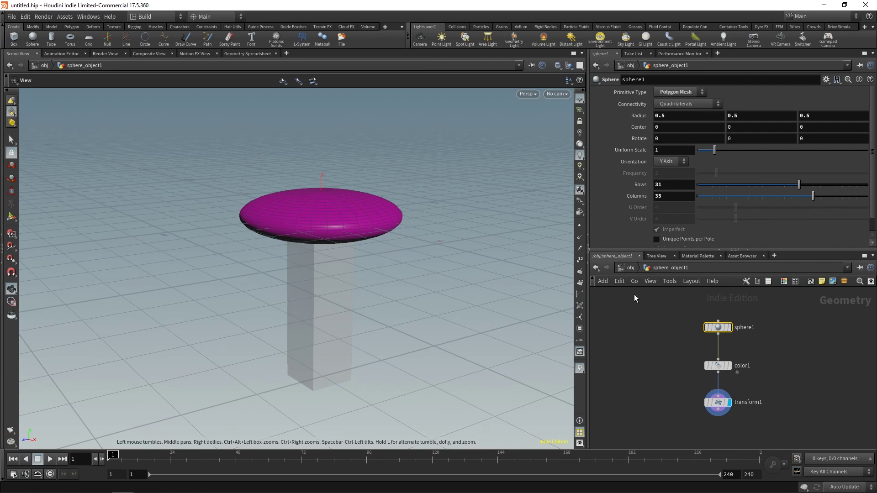
pyautogui.click(631, 270)
pyautogui.click(689, 420)
# Check the display flag inside box1, and toggle the visibility of box1 and sphere_object1 off and on at the object level
pyautogui.doubleClick(758, 344)
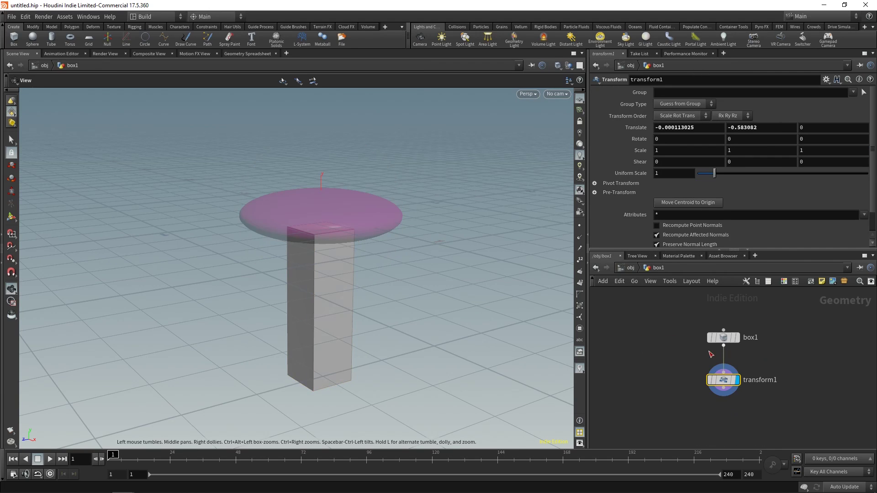
pyautogui.moveTo(737, 341)
pyautogui.click(786, 346)
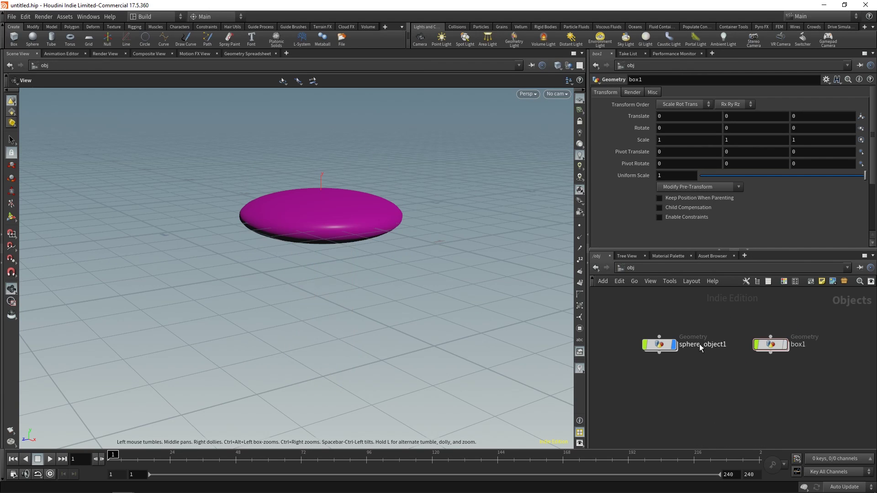
pyautogui.click(675, 348)
pyautogui.click(676, 347)
pyautogui.click(786, 346)
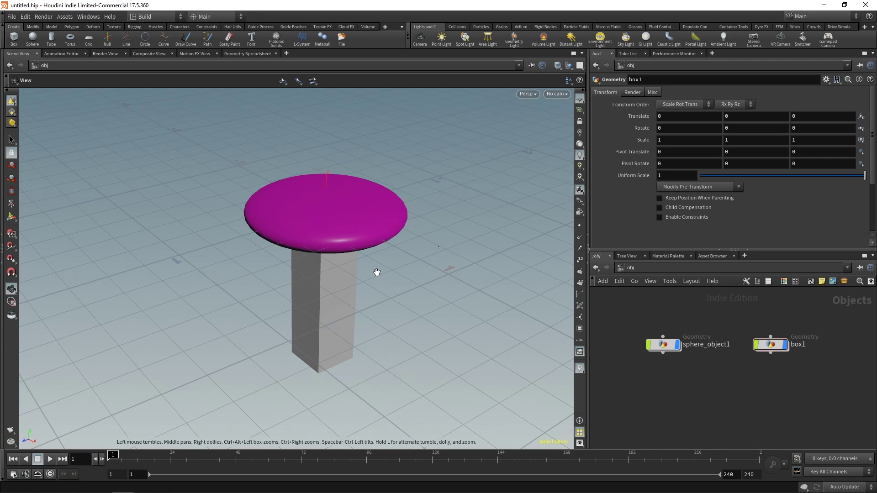